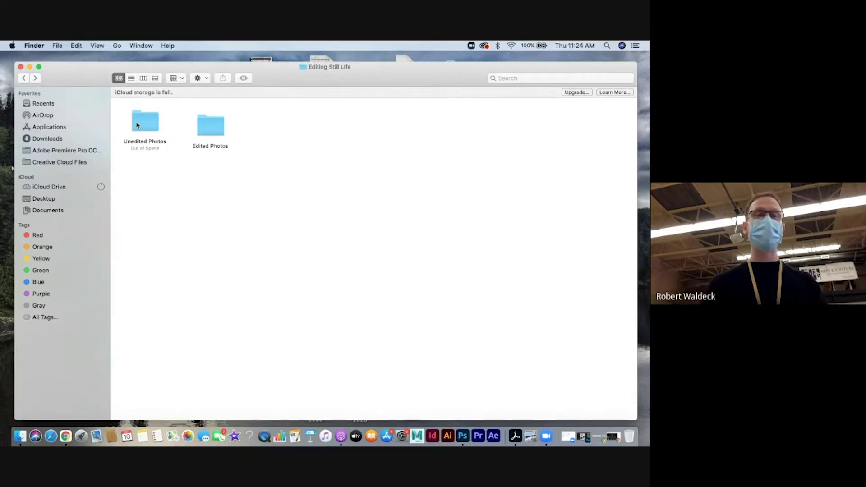
Step: Check the Edited Photos folder in Editing Still Life, and open the Unedited Photos folder
double_click(207, 134)
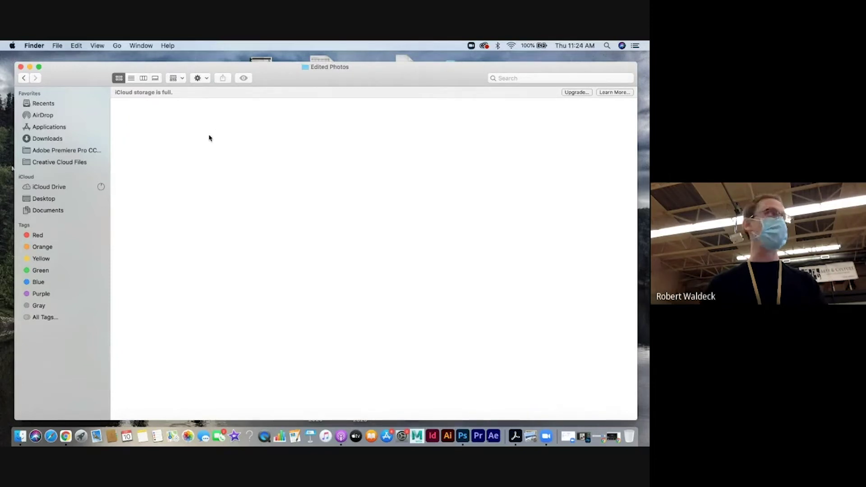
click(24, 78)
double_click(143, 127)
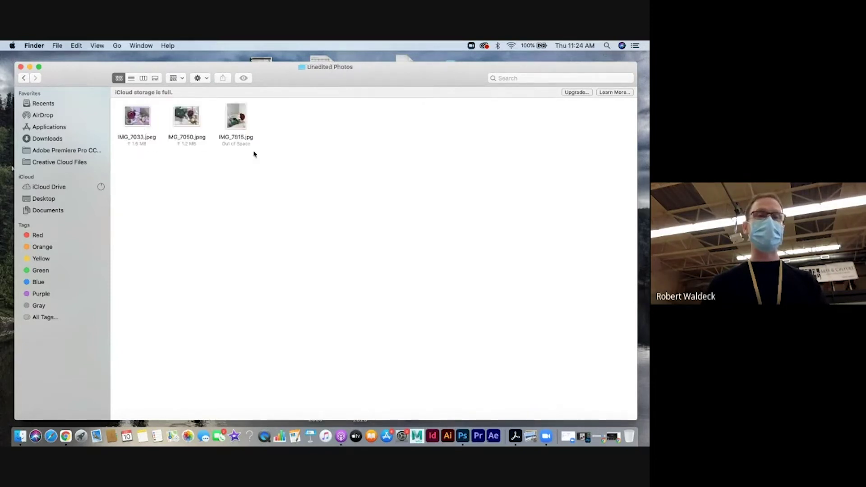
Step: Switch to Photoshop and duplicate the Background layer of IMG_7815.jpg
click(465, 437)
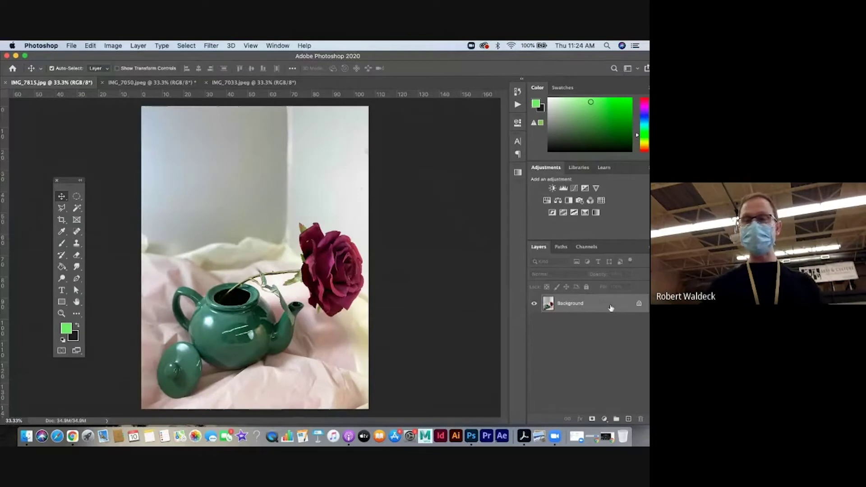
drag(611, 308, 627, 417)
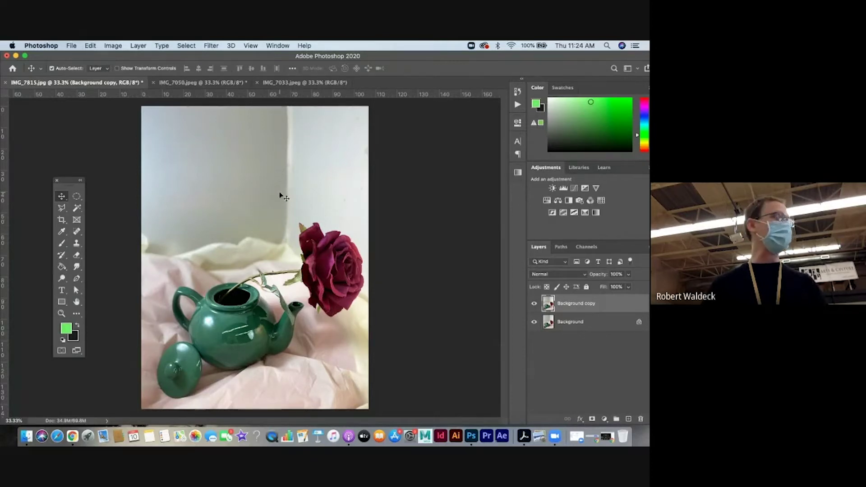
Step: Remove the wall's vertical corner line above the rose with the Patch tool, in an upper and a lower section
key(z)
click(295, 193)
drag(295, 193, 288, 252)
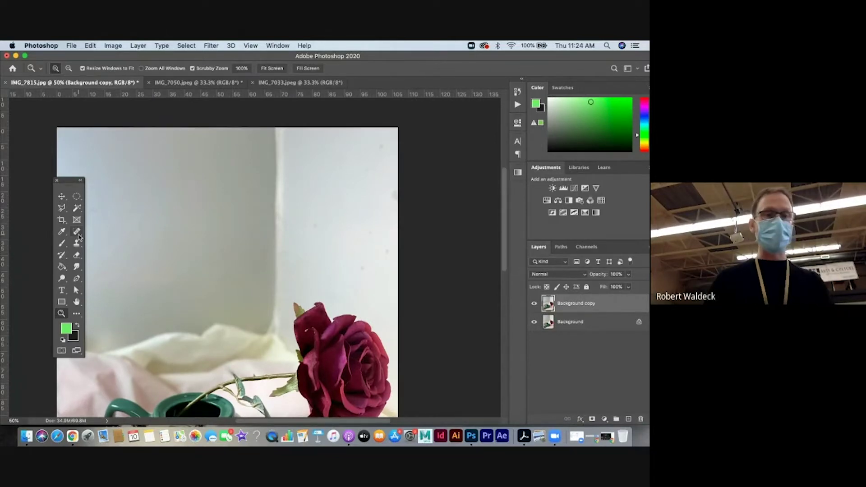
drag(77, 231, 105, 235)
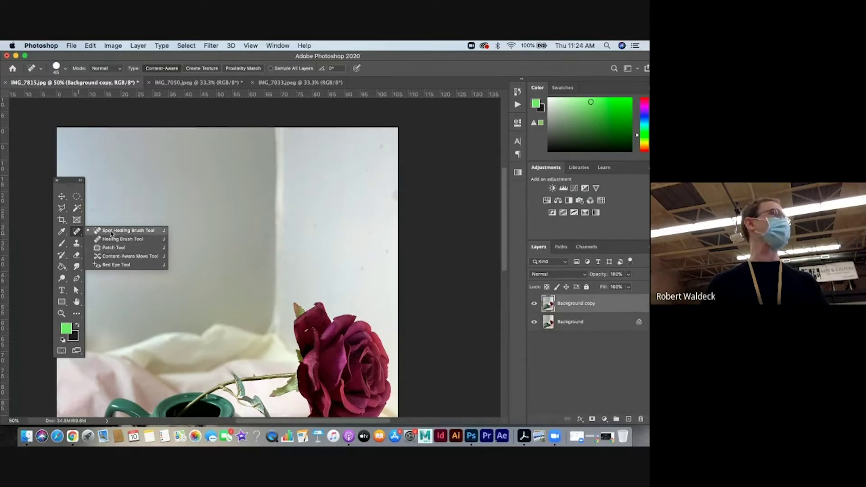
click(108, 248)
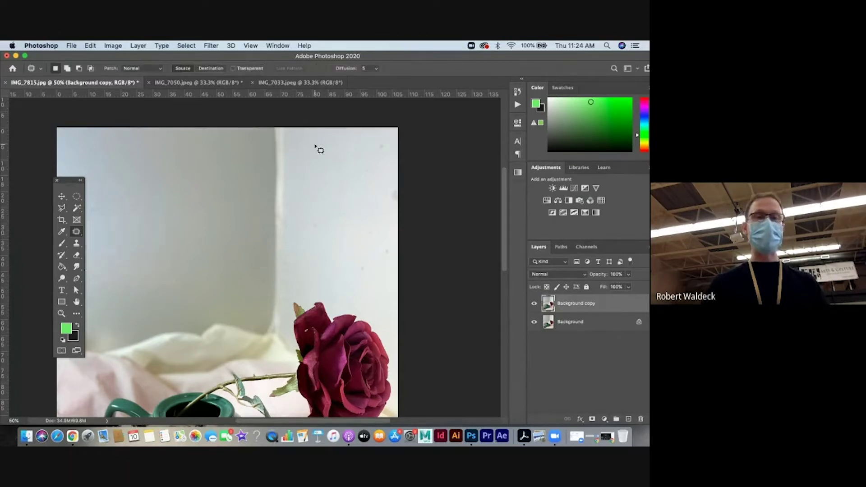
mouse_move(260, 133)
mouse_down()
mouse_move(261, 202)
mouse_move(273, 240)
mouse_move(296, 233)
mouse_move(288, 138)
mouse_move(281, 124)
mouse_move(265, 125)
mouse_move(261, 136)
mouse_move(274, 152)
mouse_move(231, 153)
mouse_move(302, 153)
mouse_up()
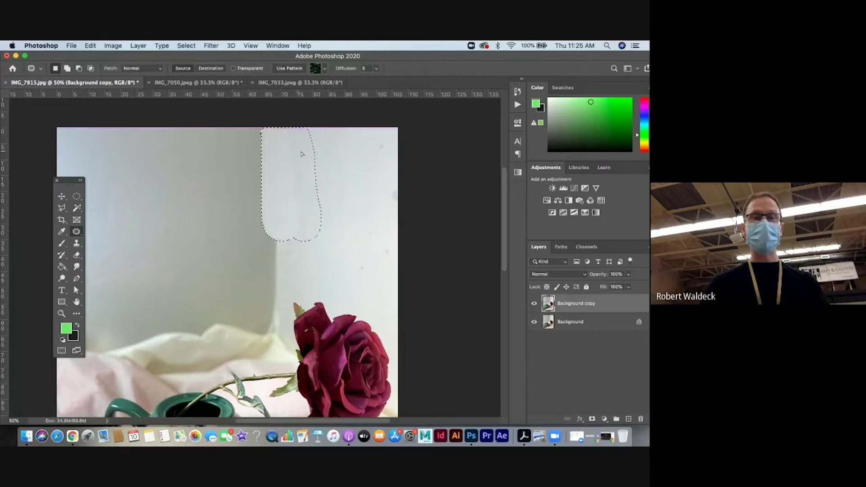
key(super+d)
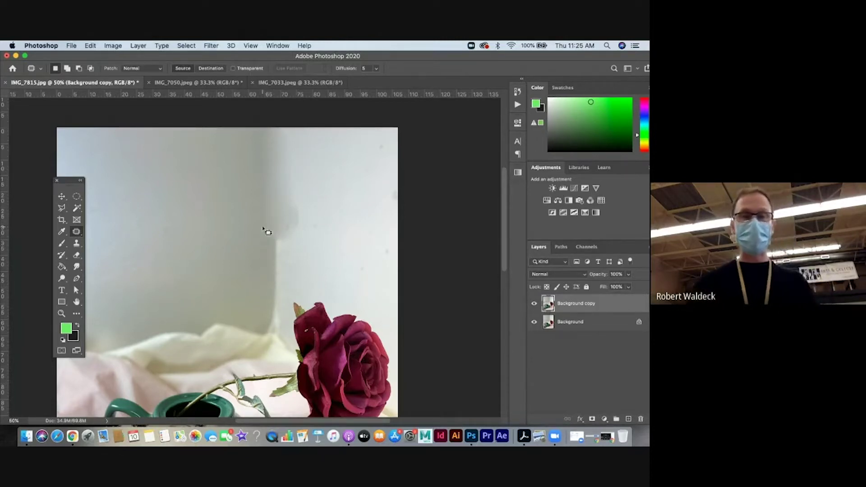
mouse_move(264, 222)
mouse_down()
mouse_move(255, 327)
mouse_move(263, 335)
mouse_move(279, 326)
mouse_move(287, 276)
mouse_move(276, 228)
mouse_move(260, 227)
mouse_move(317, 207)
mouse_up()
key(super+d)
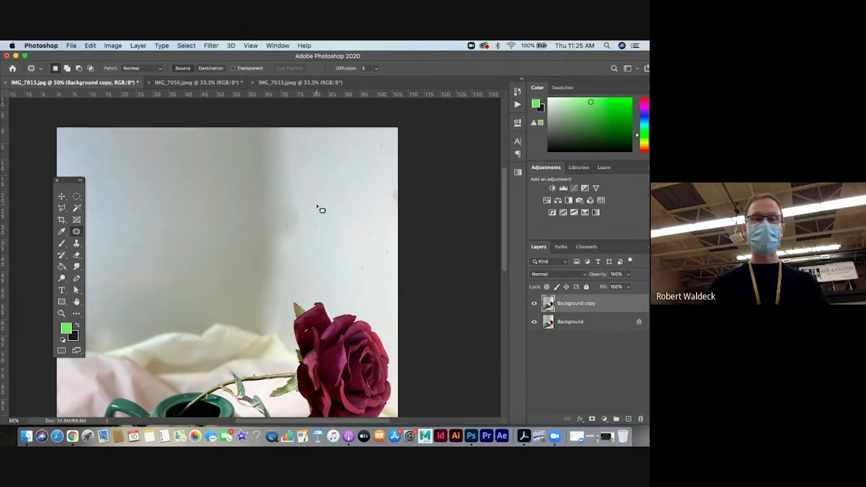
Step: Heal the leftover hard-edged smudge and nearby spots along the wall corner with the Spot Healing Brush at size 200
key(z)
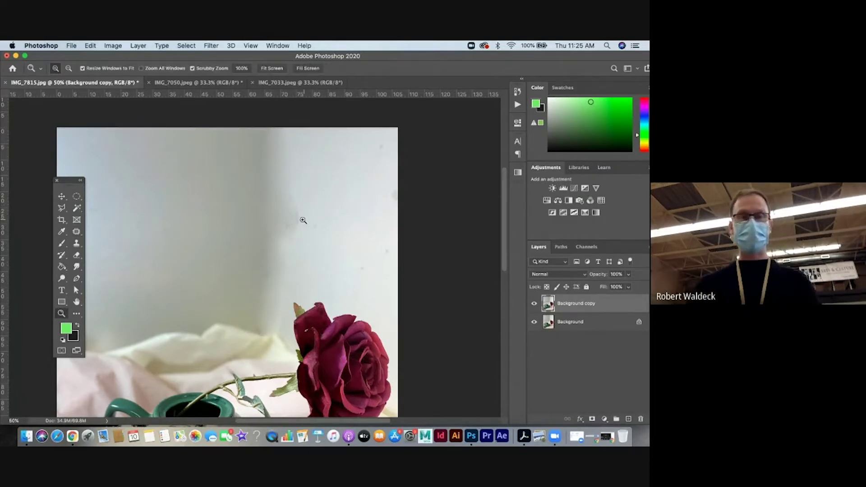
click(297, 229)
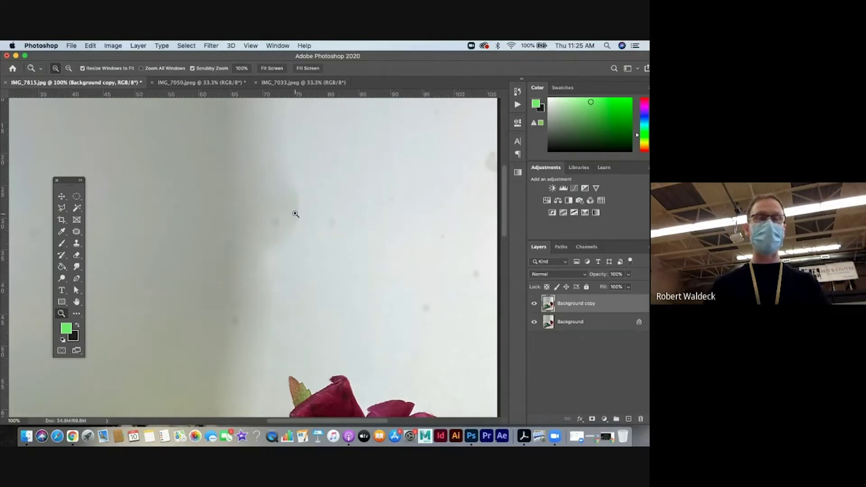
click(76, 231)
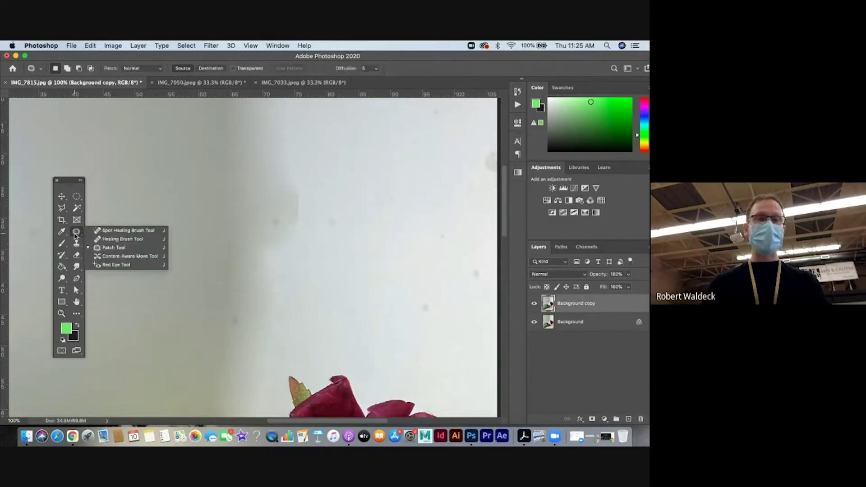
click(103, 232)
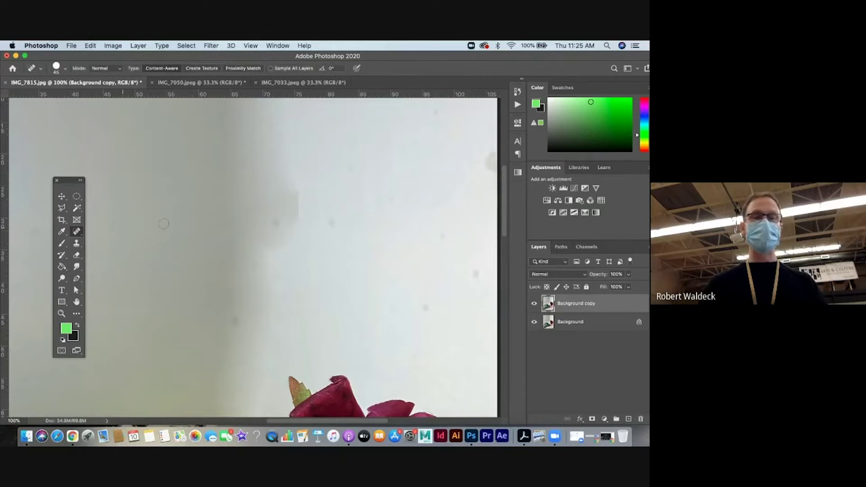
key(bracketright)
key(bracketright)
key(bracketright)
key(bracketright)
key(bracketright)
key(bracketright)
key(bracketright)
key(bracketright)
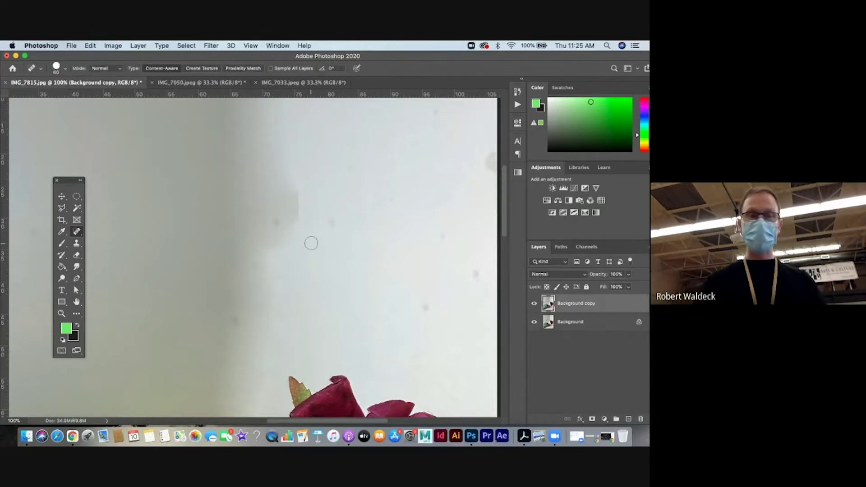
key(bracketright)
key(bracketright)
key(bracketright)
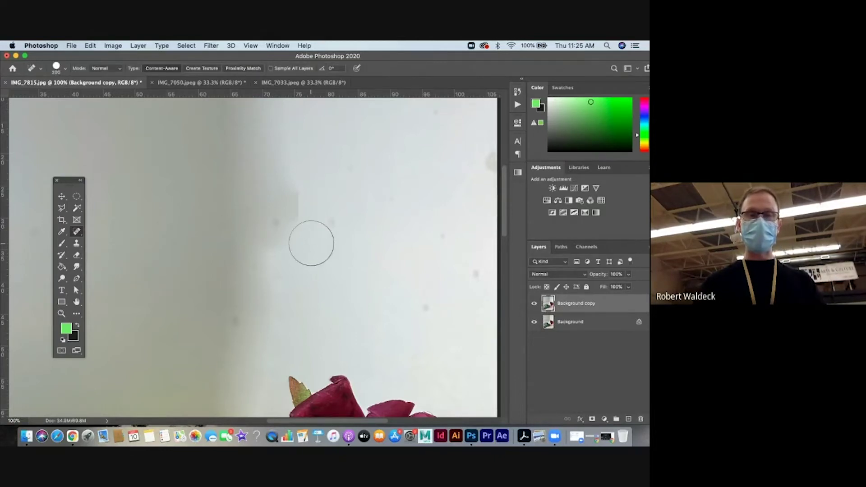
click(324, 224)
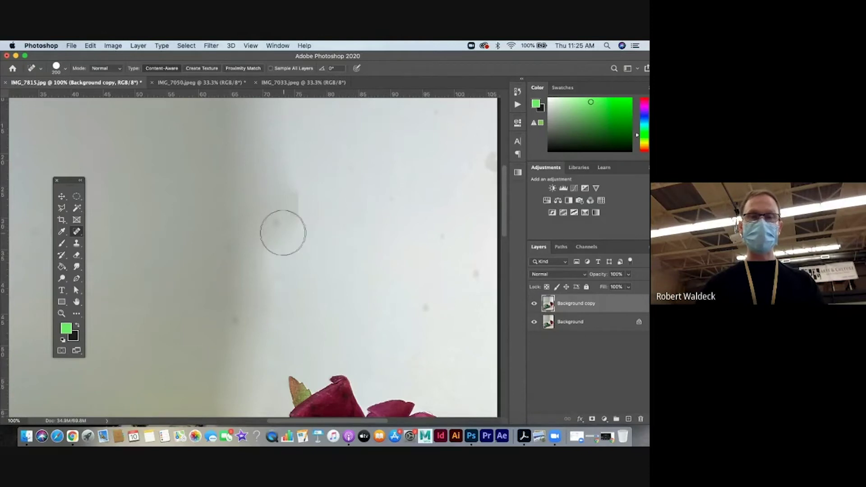
drag(281, 233, 303, 234)
click(301, 217)
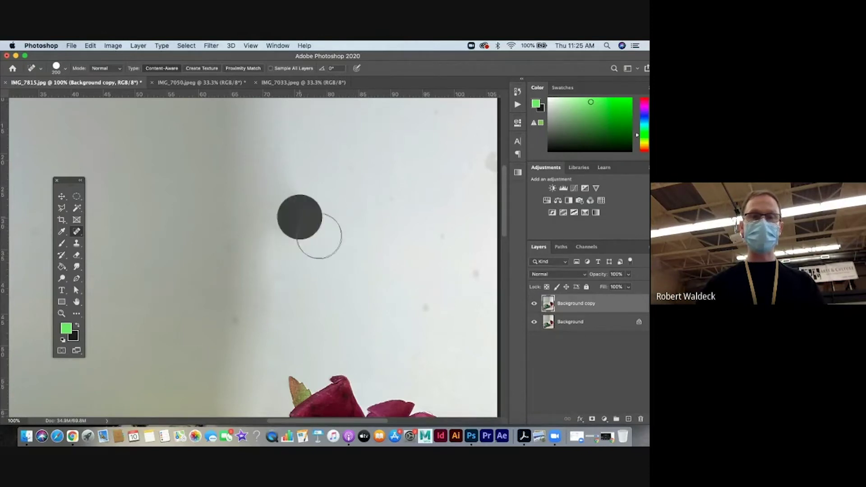
mouse_move(300, 263)
mouse_down()
mouse_move(283, 239)
mouse_move(282, 214)
mouse_move(292, 193)
mouse_move(310, 188)
mouse_up()
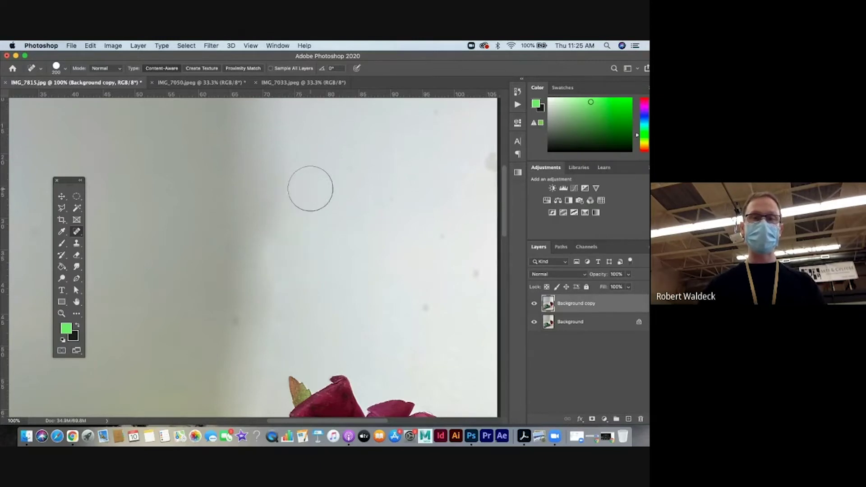
Step: Heal the small dark spots scattered over the bright wall above the rose with the Spot Healing Brush
click(424, 307)
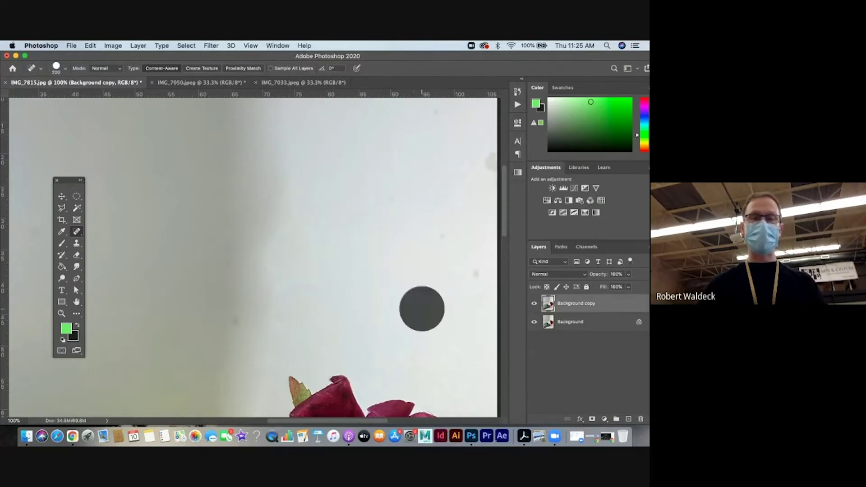
click(473, 271)
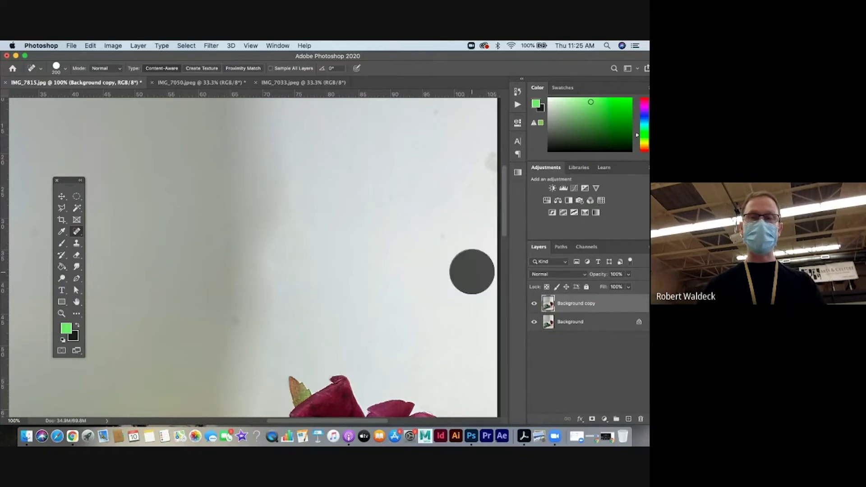
click(442, 239)
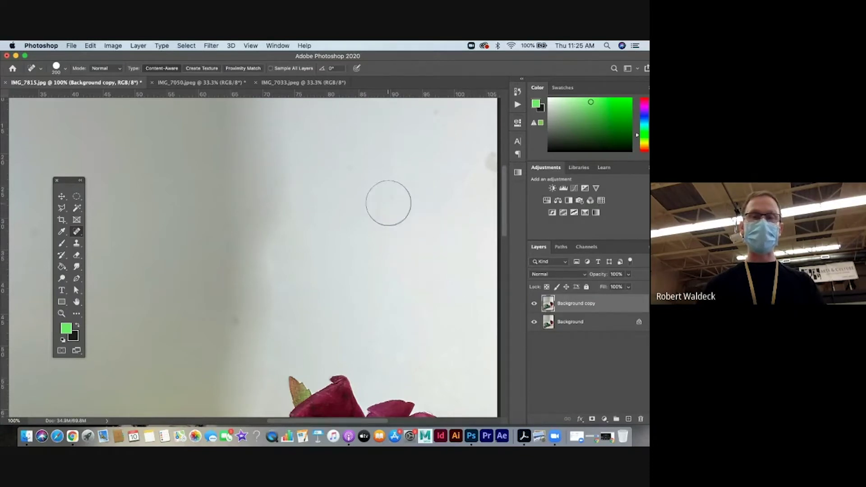
click(386, 202)
click(355, 173)
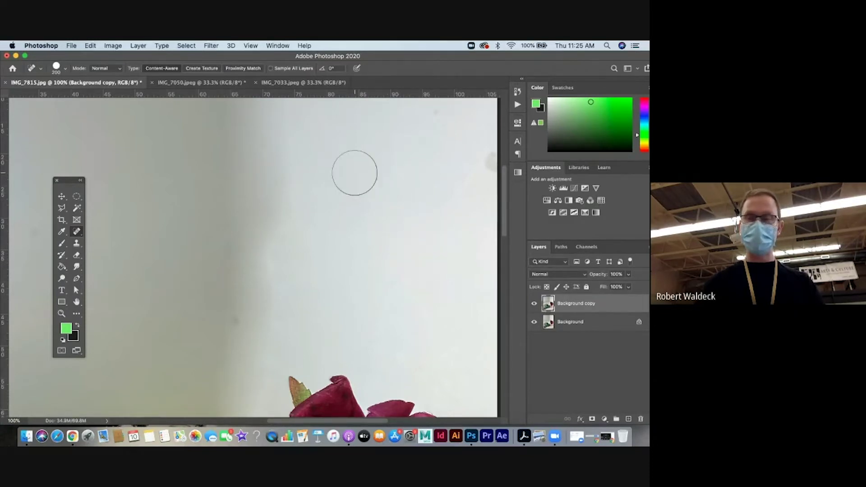
Step: Reduce the healing brush to size 125 and heal the spot on the shadow edge beside the rose's leaf
key(bracketleft)
key(bracketleft)
key(bracketleft)
click(227, 324)
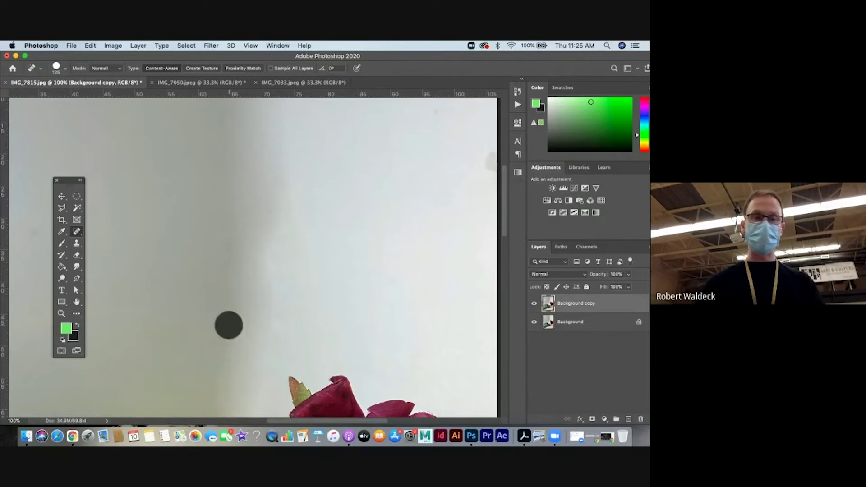
click(280, 321)
Step: Patch the stain at the right edge of the photo's bright wall with the Patch tool
key(z)
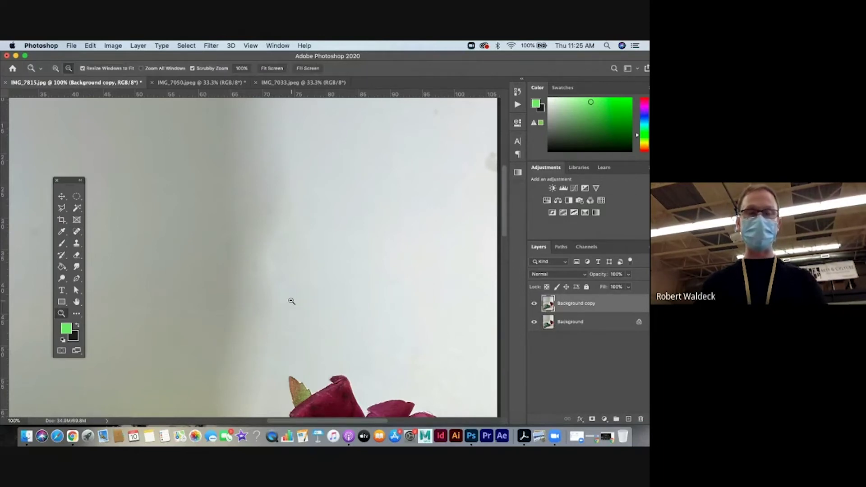
alt+click(290, 299)
alt+click(290, 300)
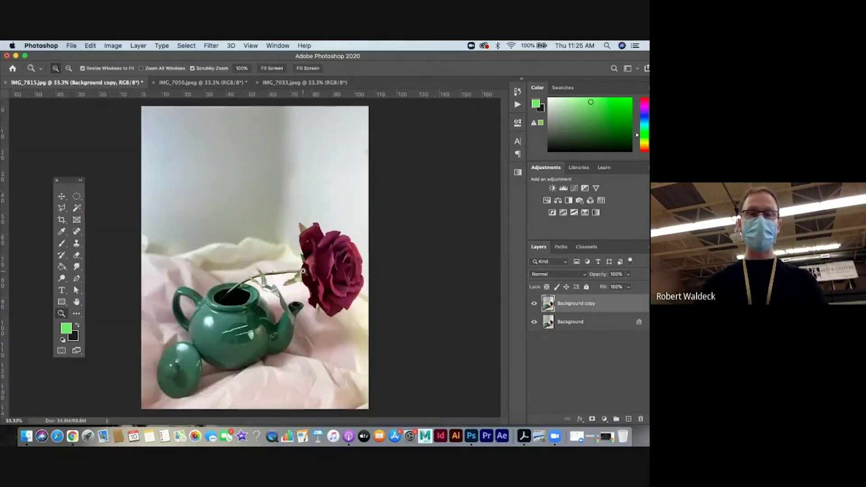
click(301, 180)
drag(325, 178, 244, 252)
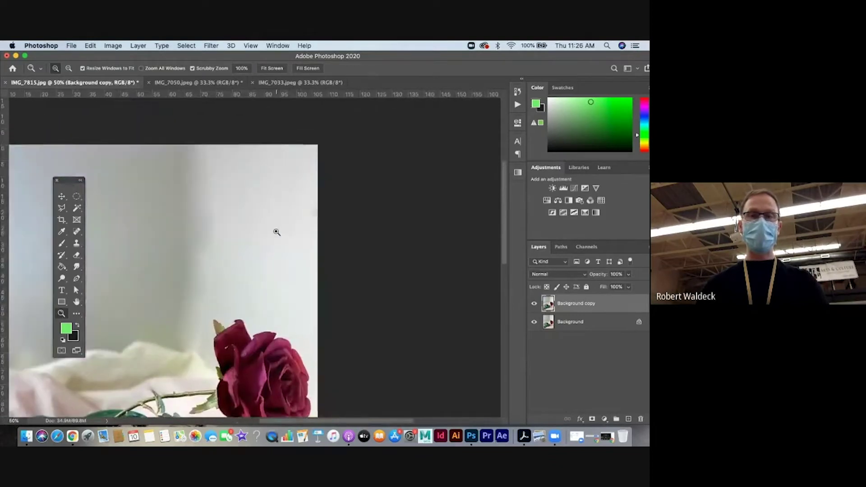
click(277, 232)
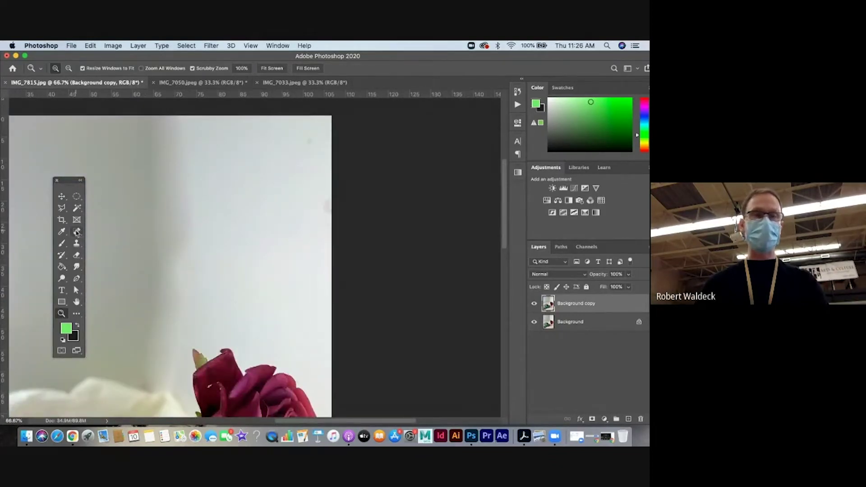
drag(80, 233, 105, 250)
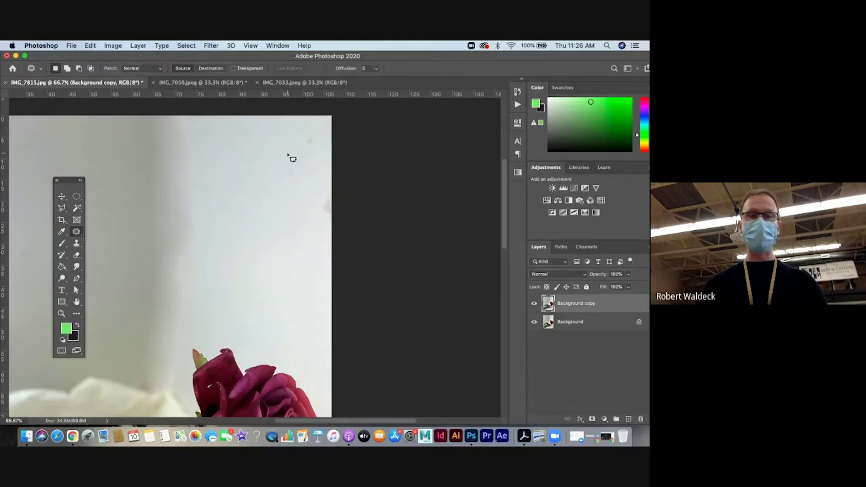
mouse_move(315, 174)
mouse_down()
mouse_move(339, 184)
mouse_move(325, 162)
mouse_move(278, 222)
mouse_up()
key(ctrl+d)
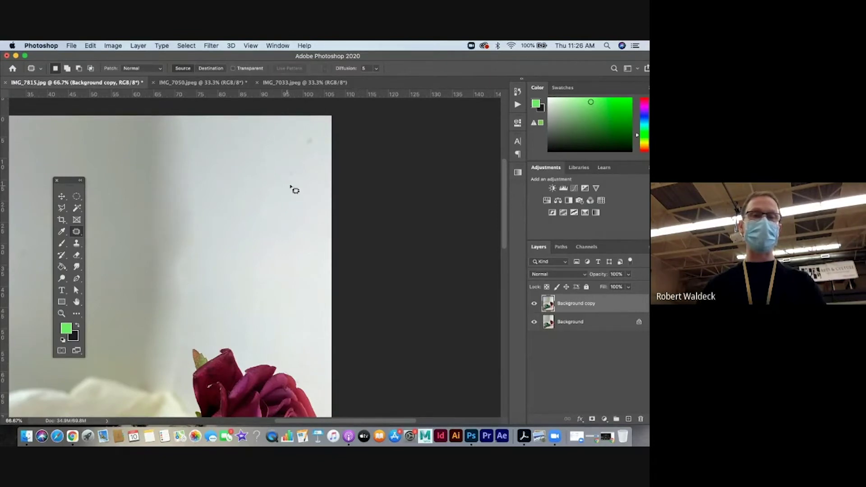
Step: Patch the remaining marks near the top of the bright wall and clear the selection
mouse_move(290, 185)
mouse_down()
mouse_move(315, 136)
mouse_move(284, 194)
mouse_up()
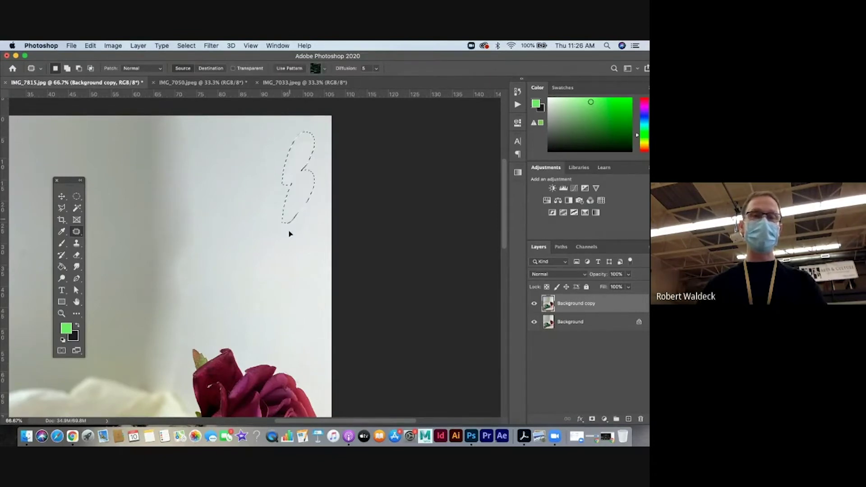
key(ctrl+z)
click(285, 242)
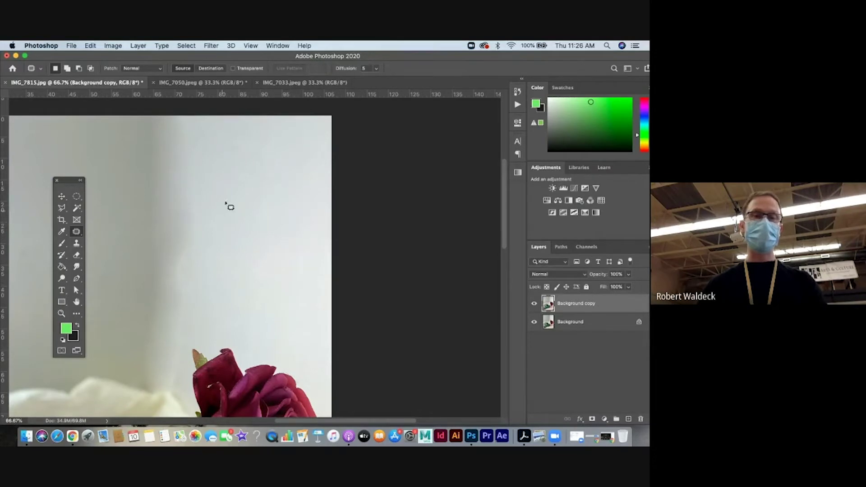
drag(236, 177, 222, 174)
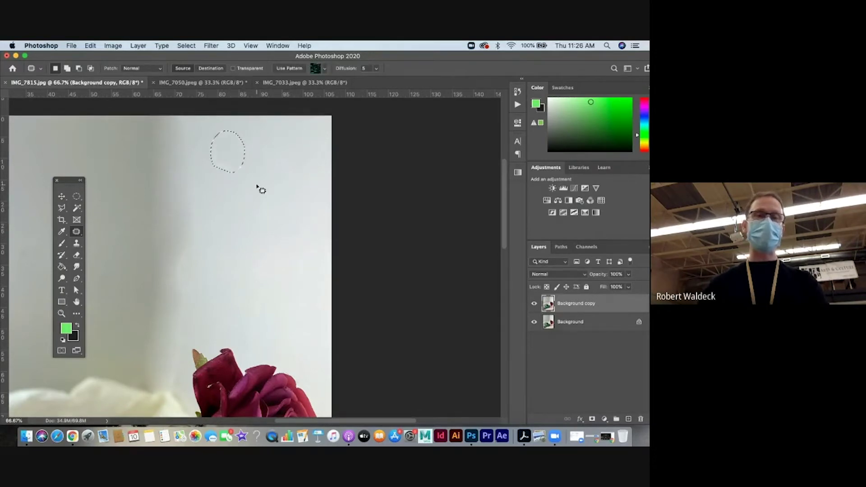
click(228, 198)
Step: Smooth the shadow edge on the wall above the rose with an enlarged Spot Healing Brush
right_click(77, 231)
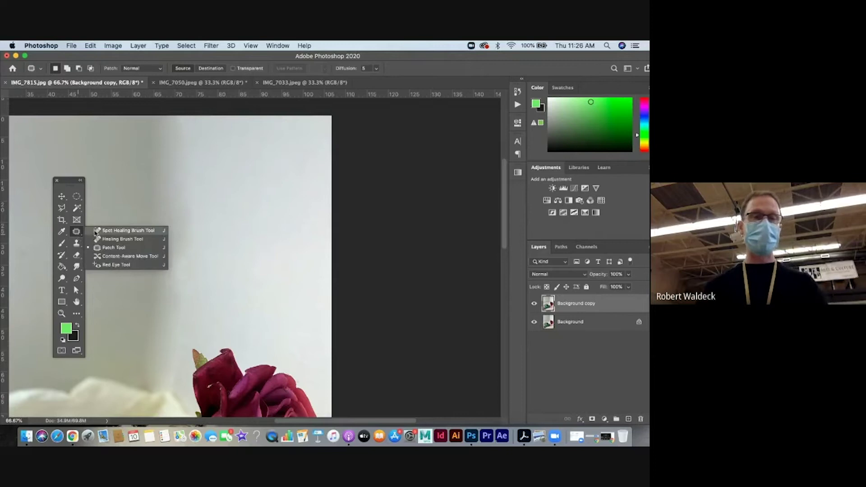
click(97, 228)
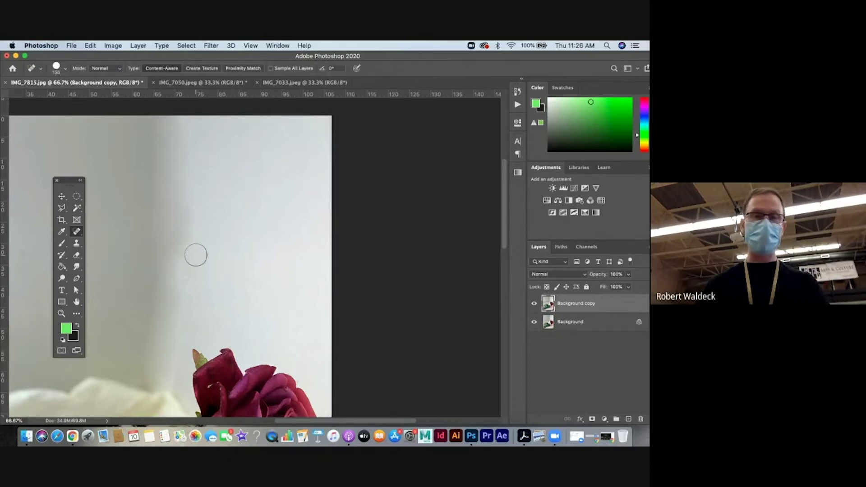
key(bracketright)
drag(202, 262, 183, 171)
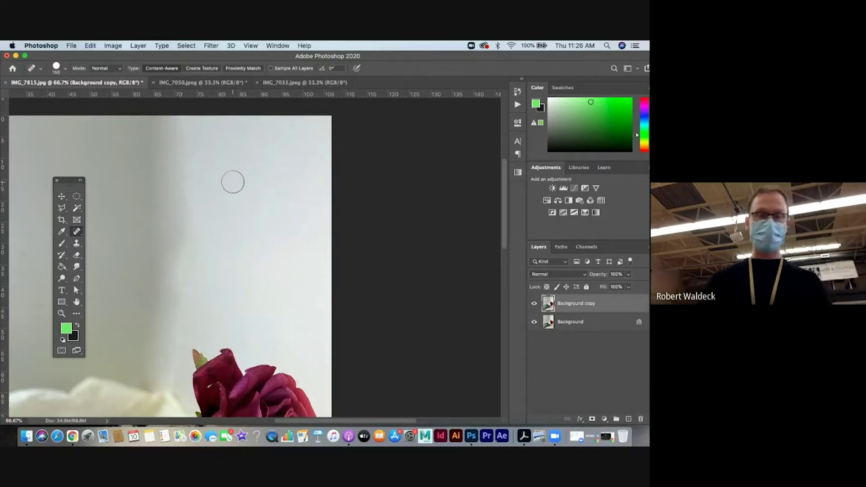
Step: Duplicate the retouched Background copy layer
key(z)
alt+click(233, 196)
alt+click(233, 196)
alt+click(233, 196)
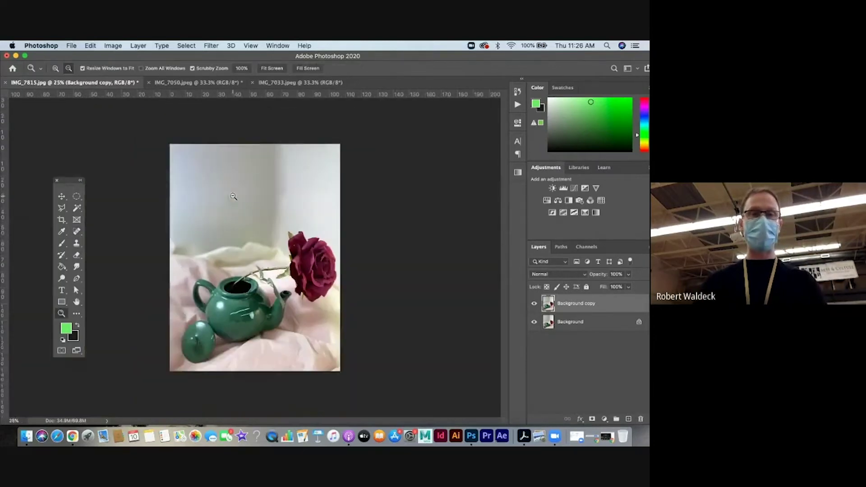
click(273, 192)
click(309, 192)
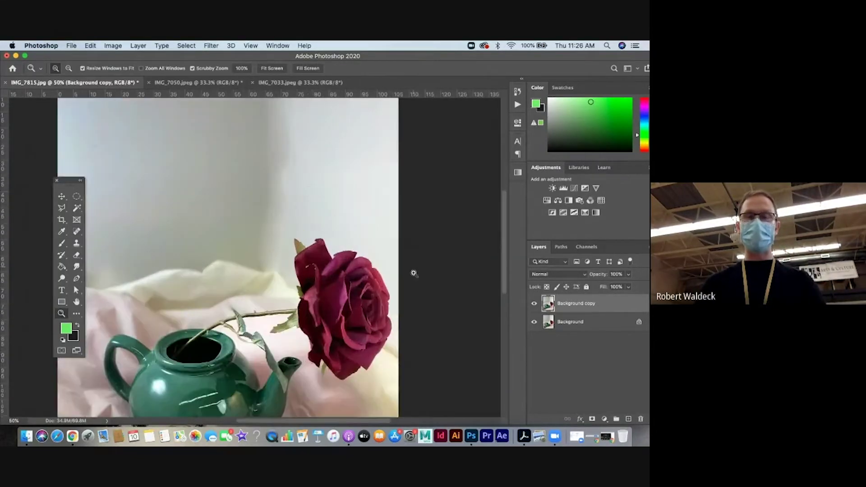
drag(346, 217, 380, 257)
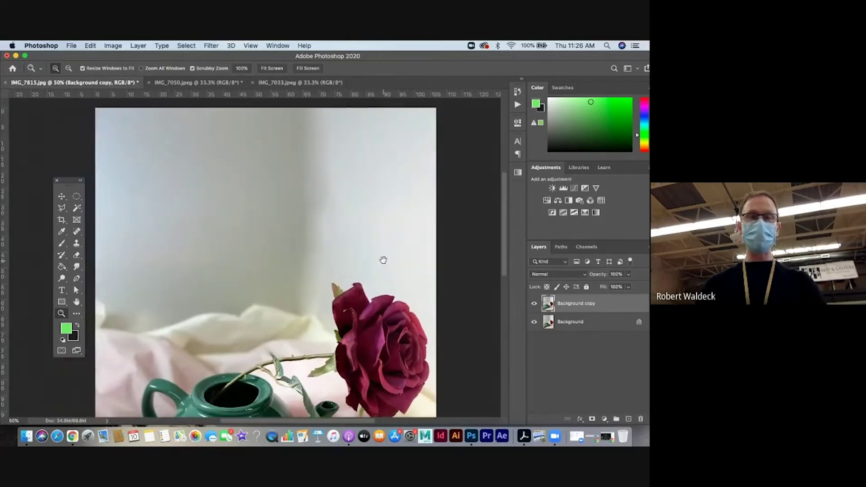
drag(569, 310, 630, 420)
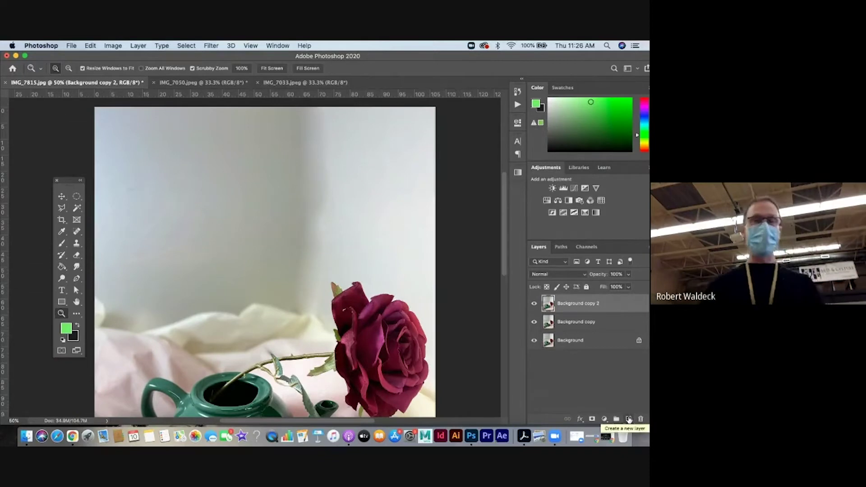
Step: Apply a Gaussian Blur with a radius of 27.6 pixels to the Background copy 2 layer
click(204, 47)
mouse_move(307, 154)
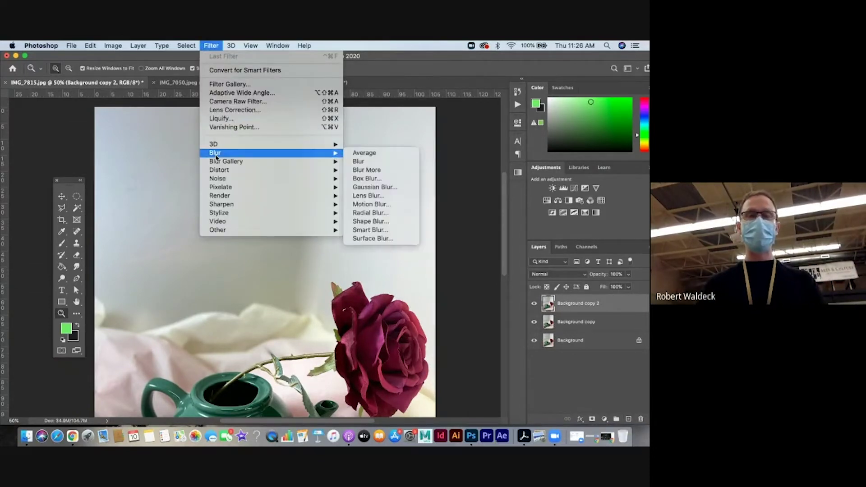
click(355, 188)
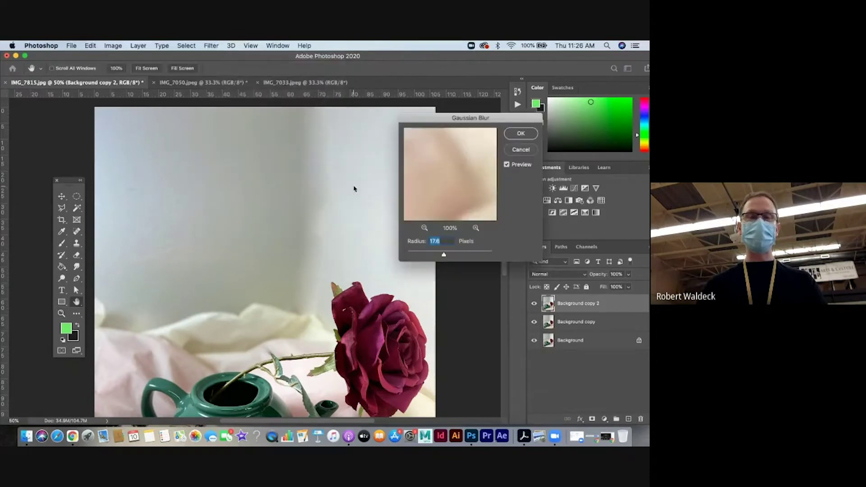
drag(432, 256, 448, 256)
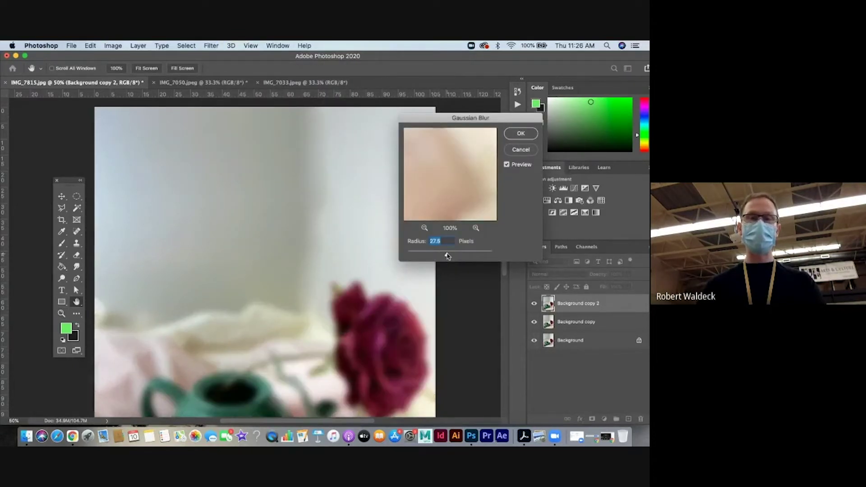
click(521, 134)
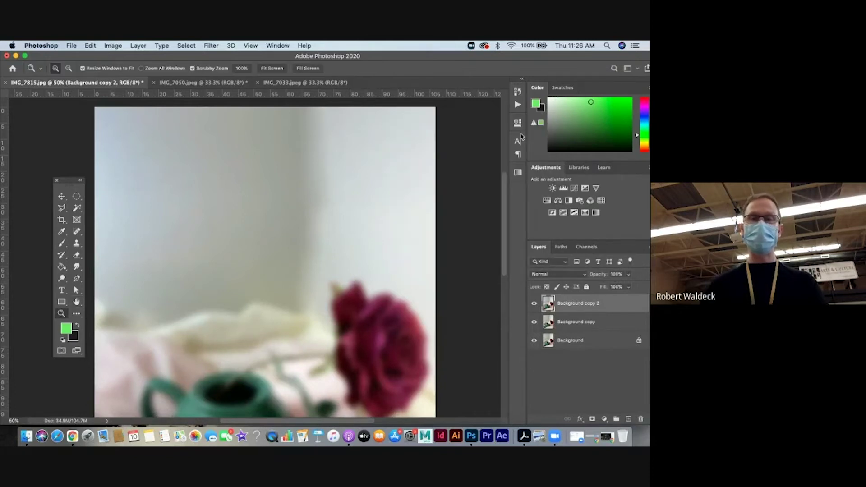
Step: Duplicate the blurred layer as a hidden backup and make Background copy 2 the active layer
scroll(352, 244, down, 3)
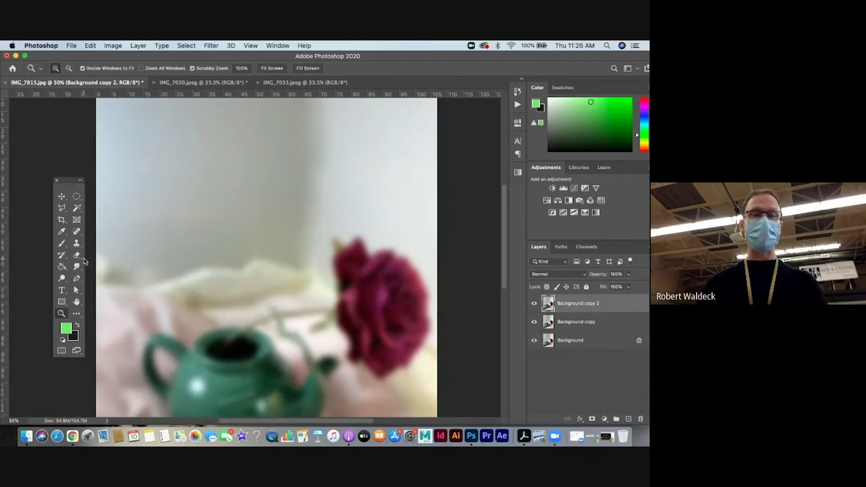
drag(599, 306, 627, 419)
click(560, 324)
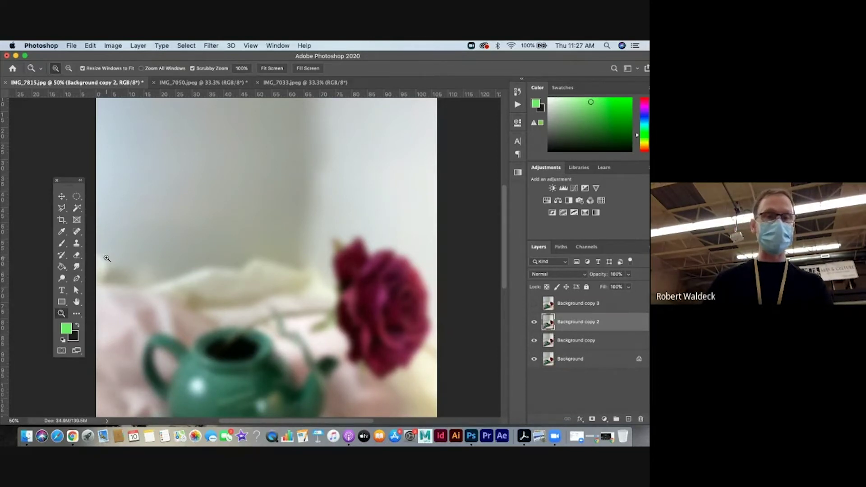
Step: Set up the Eraser with the Soft Round brush, 87% opacity and a size of 800 px
click(77, 255)
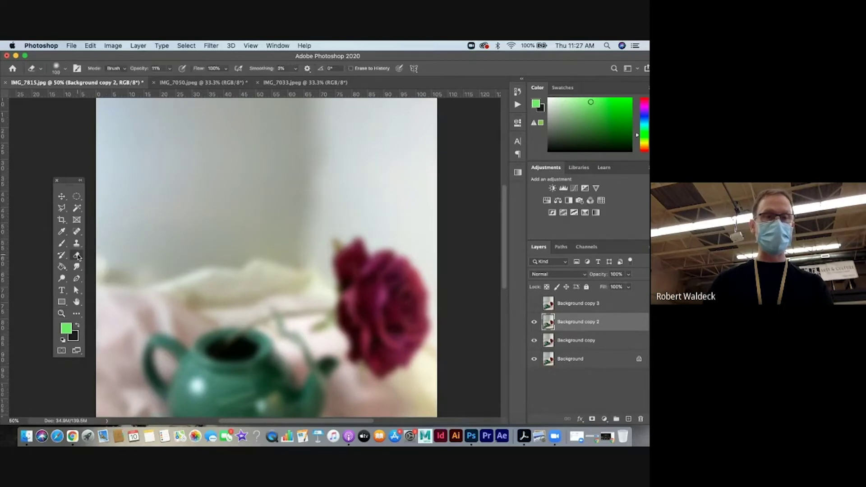
click(66, 69)
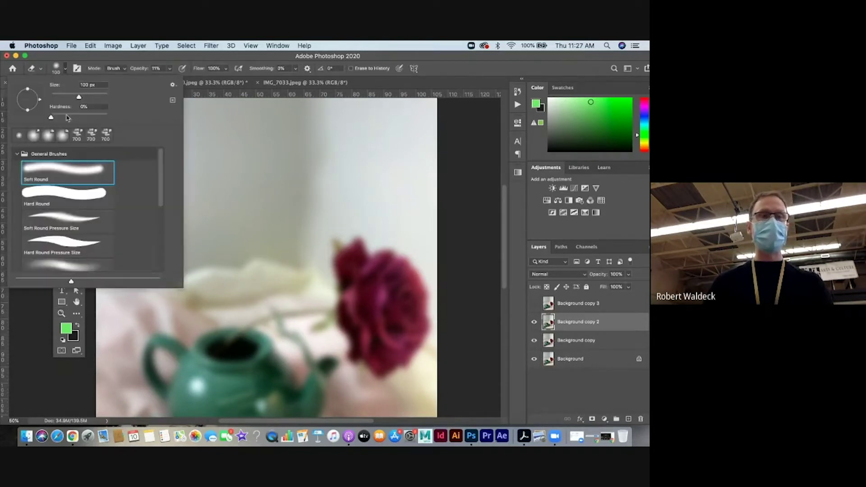
click(65, 164)
click(169, 69)
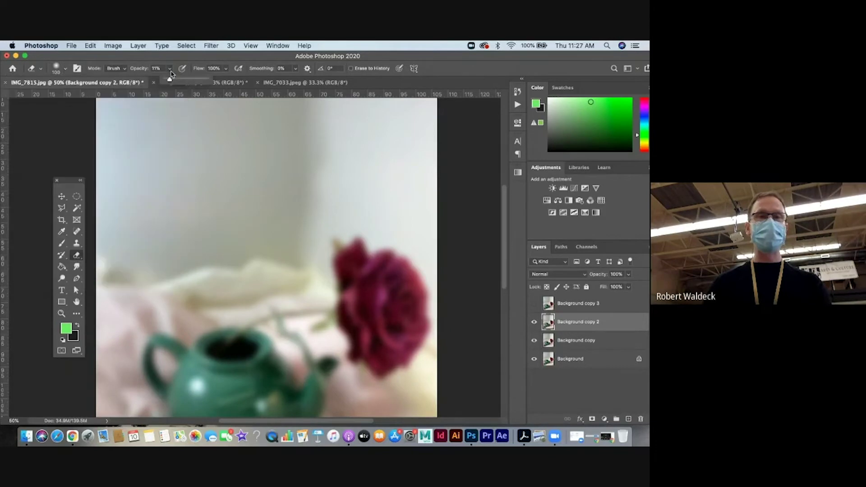
drag(186, 79, 193, 80)
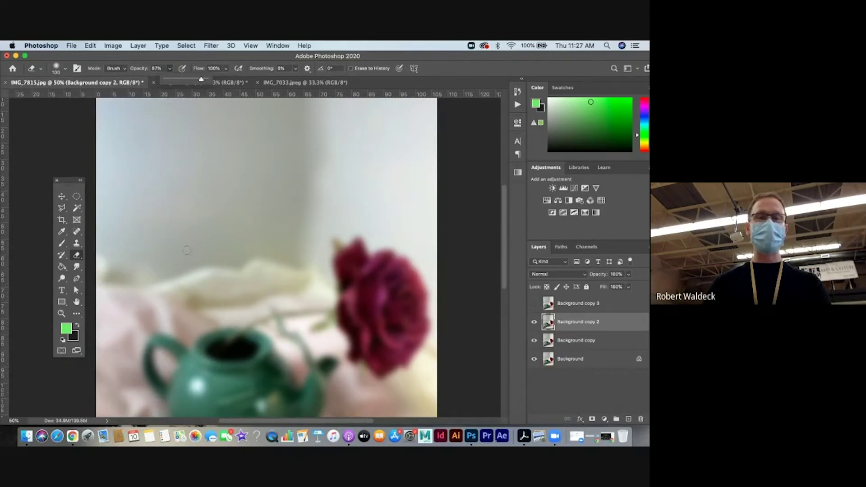
key(bracketright)
key(bracketright)
key(bracketright)
key(bracketright)
key(bracketright)
key(bracketright)
key(bracketright)
key(bracketright)
key(bracketright)
key(bracketright)
key(bracketright)
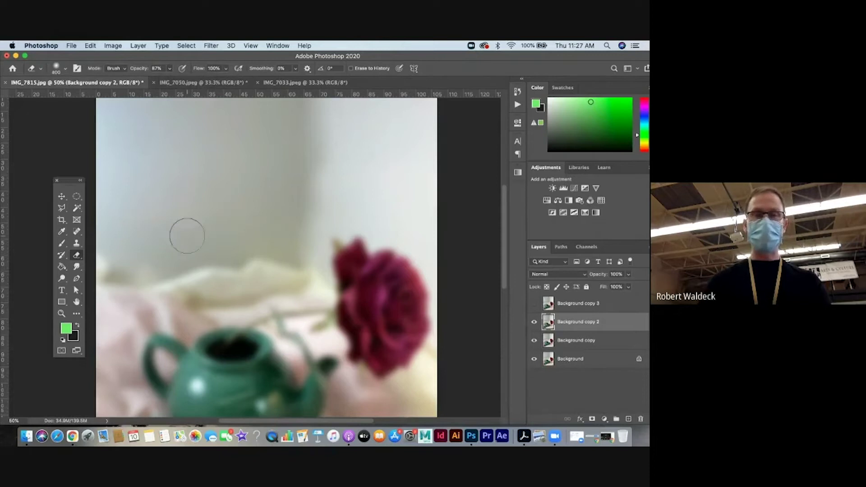
Step: Erase the blur over the teapot, its lid, the rose and the foreground cloth on Background copy 2
mouse_move(194, 343)
mouse_down()
mouse_move(252, 343)
mouse_move(153, 360)
mouse_move(316, 325)
mouse_move(366, 330)
mouse_move(388, 316)
mouse_move(388, 334)
mouse_up()
scroll(397, 293, down, 5)
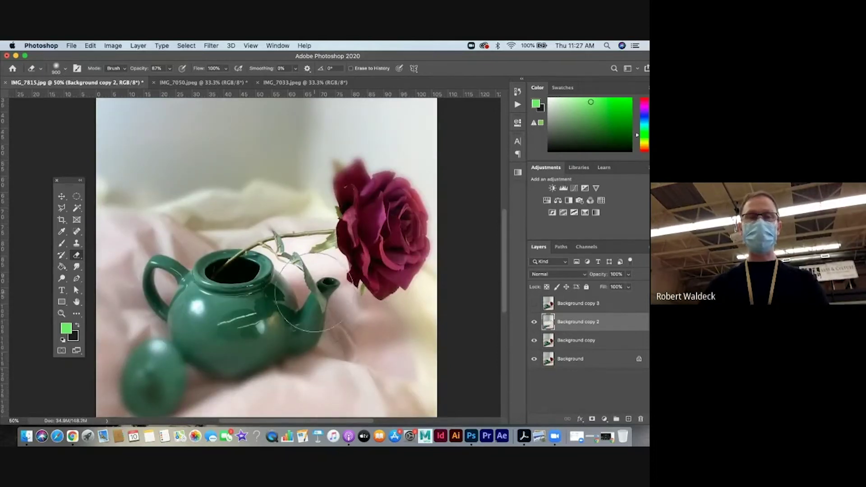
drag(271, 316, 158, 379)
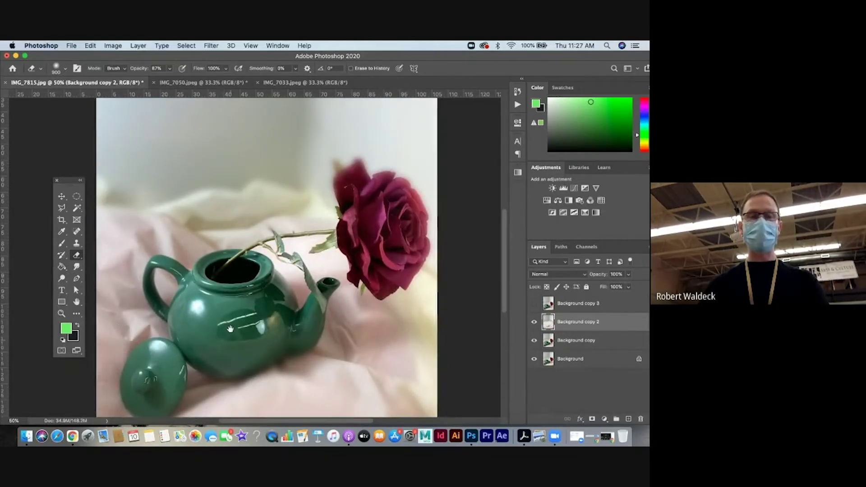
scroll(315, 352, down, 3)
mouse_move(402, 341)
mouse_down()
mouse_move(387, 325)
mouse_move(409, 323)
mouse_move(403, 281)
mouse_up()
mouse_move(373, 343)
mouse_down()
mouse_move(253, 344)
mouse_move(460, 334)
mouse_up()
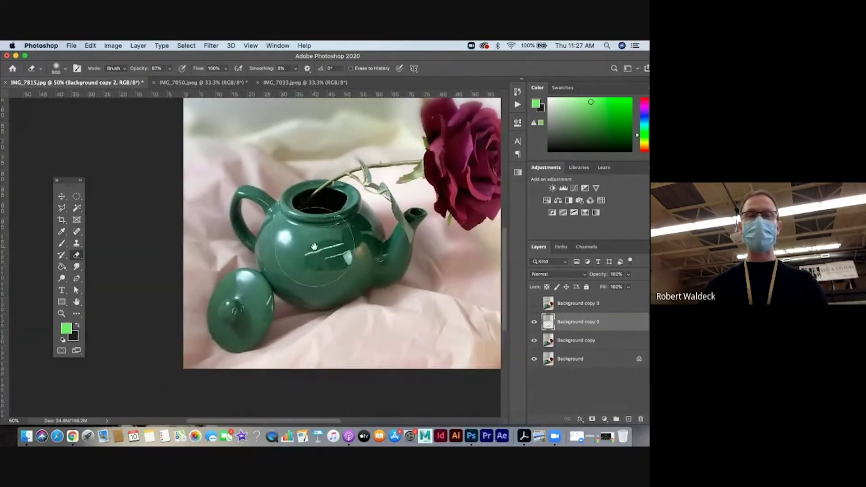
drag(372, 248, 297, 351)
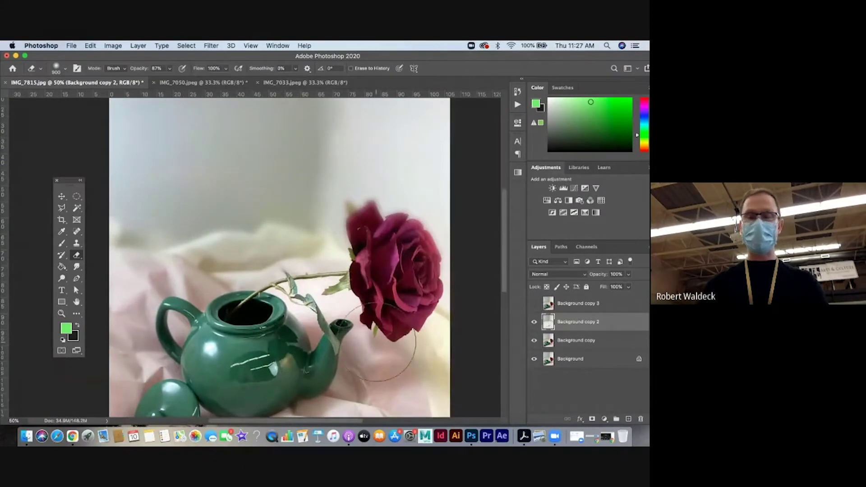
Step: Erase the remaining blur along the rose's upper petals and its top leaf with a smaller eraser
key(z)
click(399, 232)
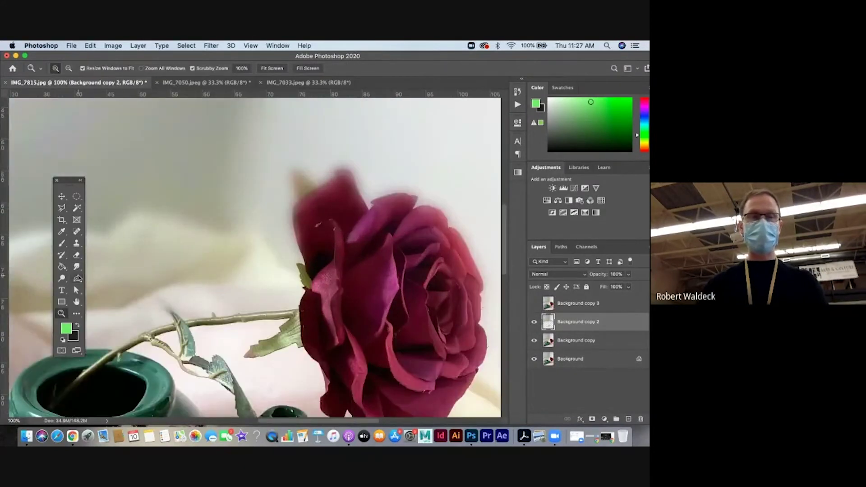
click(75, 255)
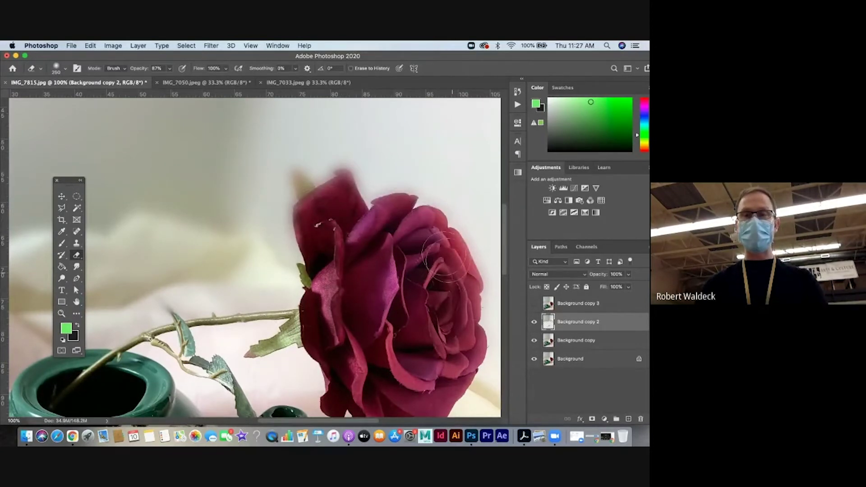
mouse_move(397, 216)
mouse_down()
mouse_move(347, 199)
mouse_move(303, 189)
mouse_up()
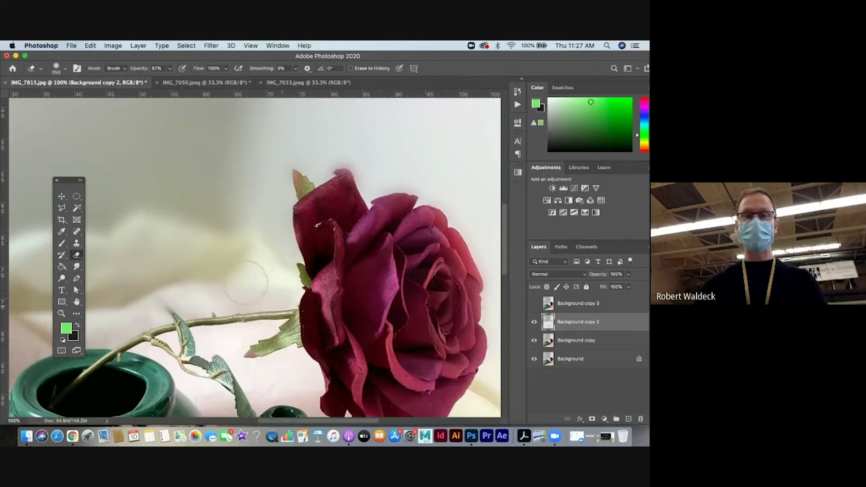
Step: Compare the image with and without the partly erased blur layer and merge that layer down into Background copy
key(z)
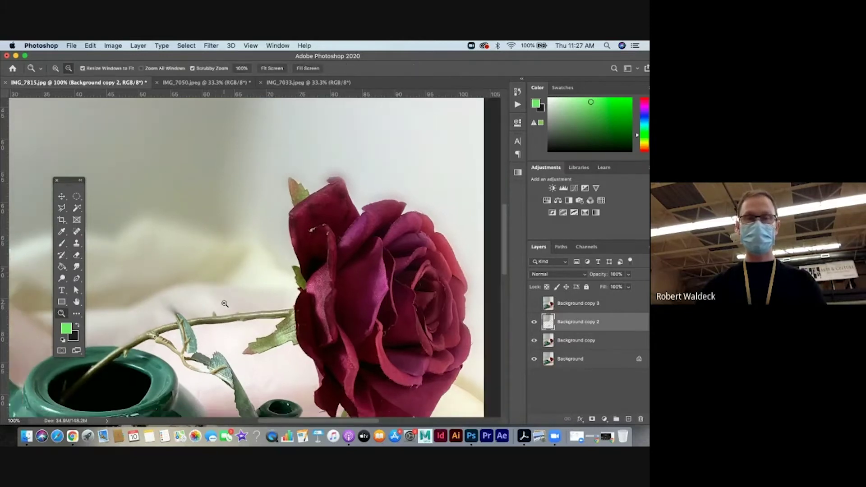
alt+click(225, 304)
alt+click(323, 292)
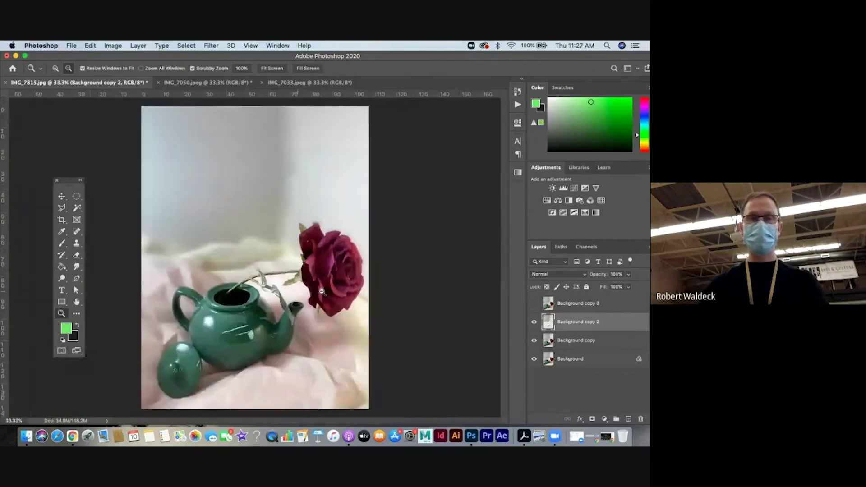
click(533, 321)
click(535, 322)
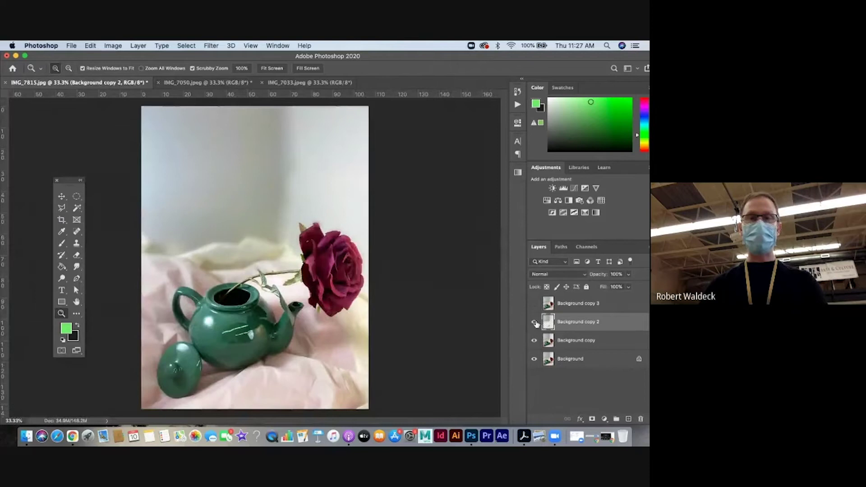
right_click(580, 322)
scroll(538, 355, down, 5)
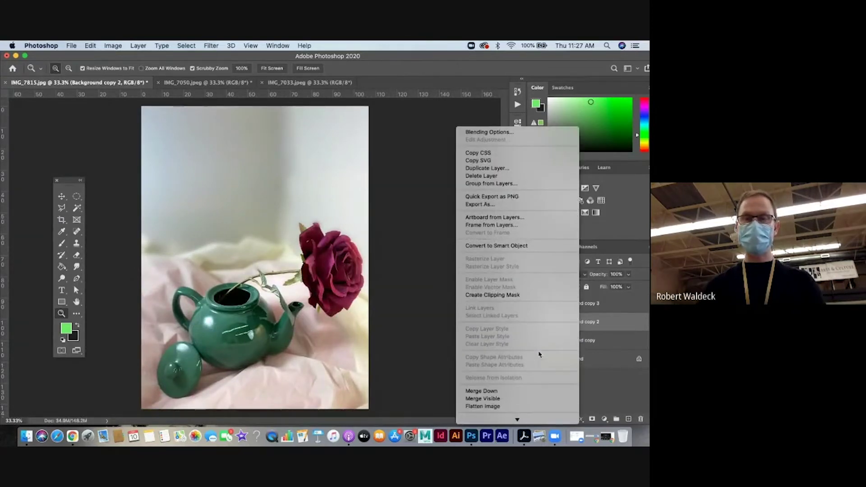
scroll(538, 355, down, 3)
click(540, 331)
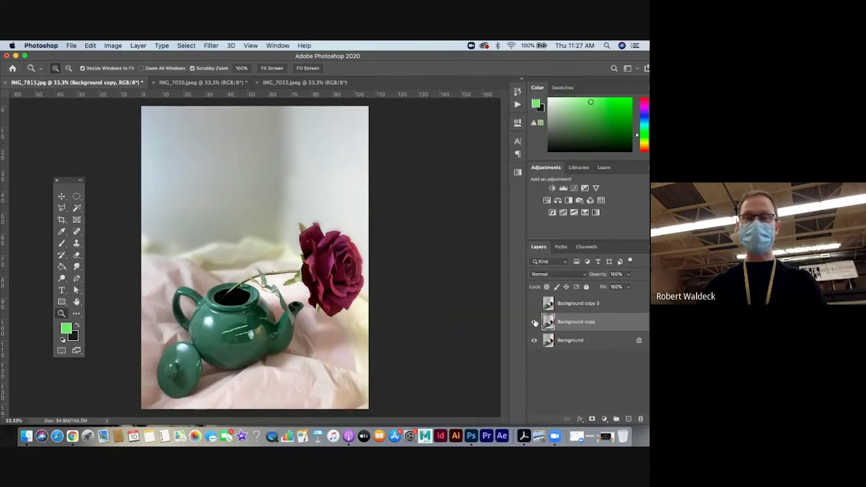
Step: Toggle the Background copy layer's visibility to compare the retouched photo with the original
click(534, 322)
click(534, 322)
click(534, 322)
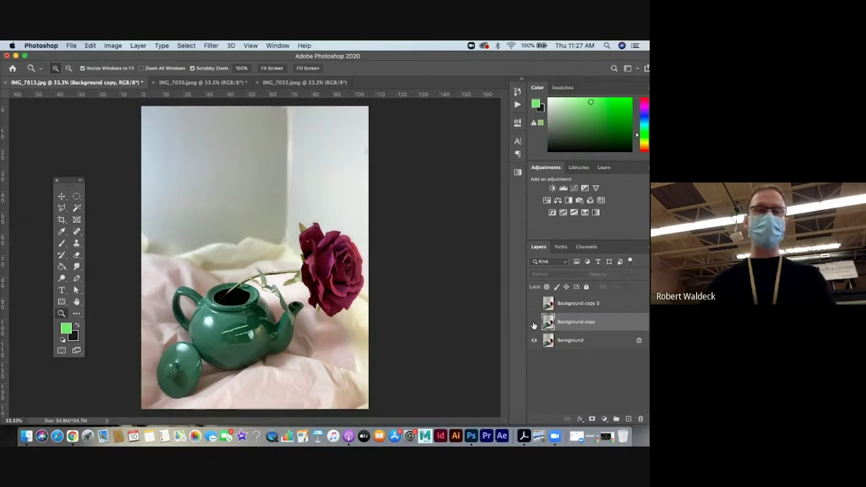
click(534, 322)
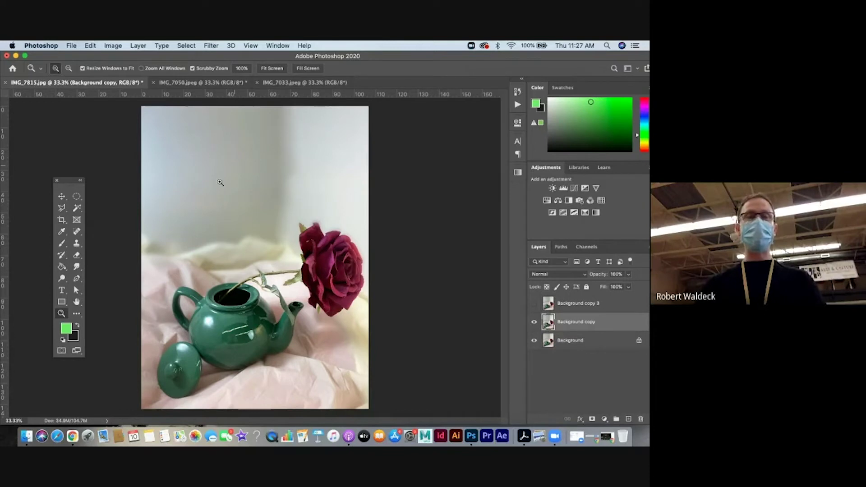
click(534, 322)
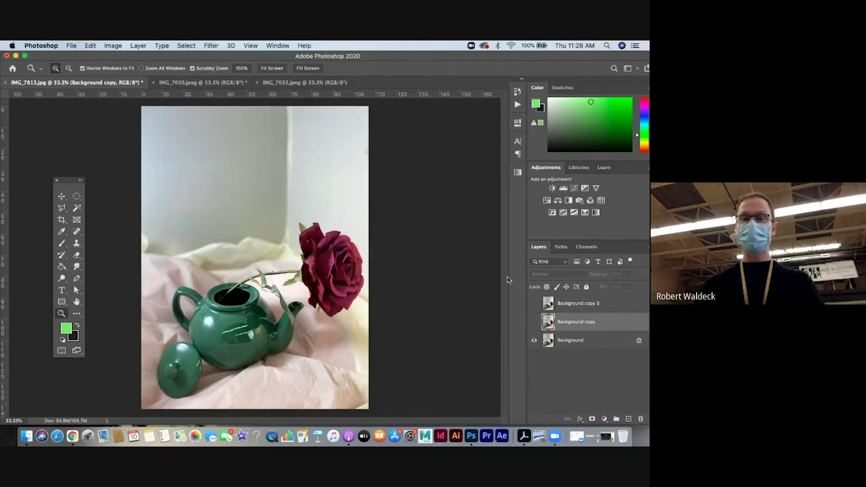
click(535, 323)
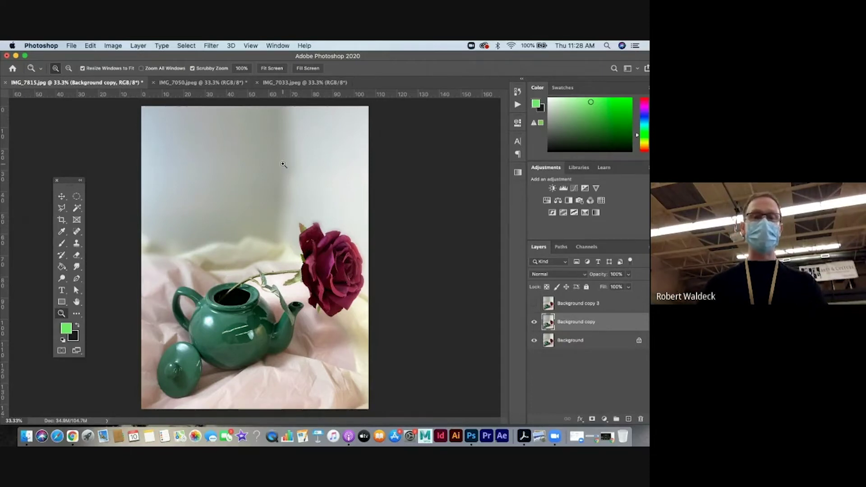
Step: Crop IMG_7815.jpg by trimming the empty background above, the cloth below and a narrow strip beside the teapot lid
click(61, 220)
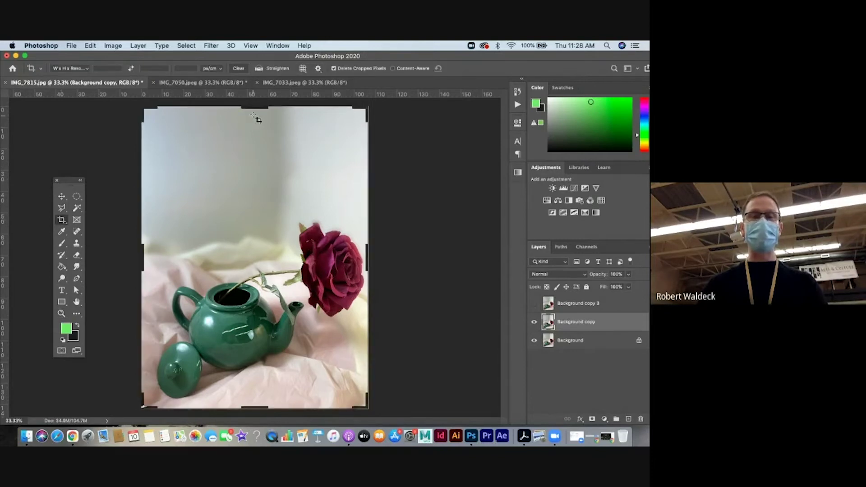
drag(257, 120, 256, 156)
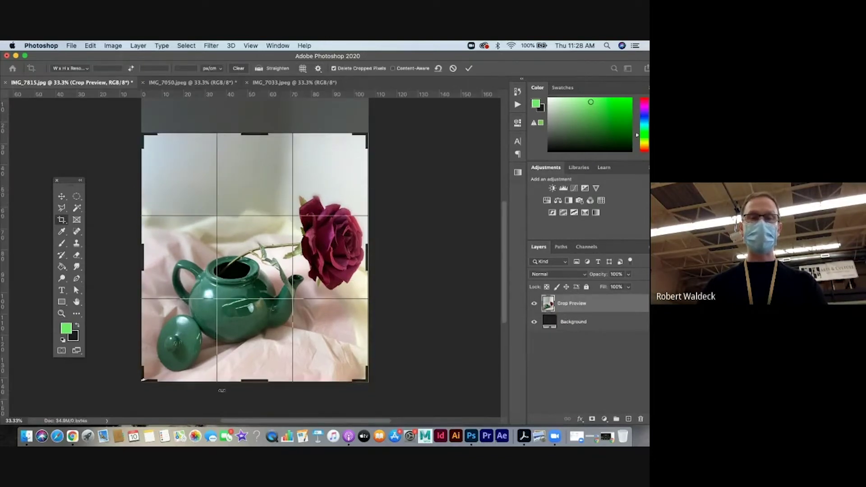
drag(252, 381, 253, 371)
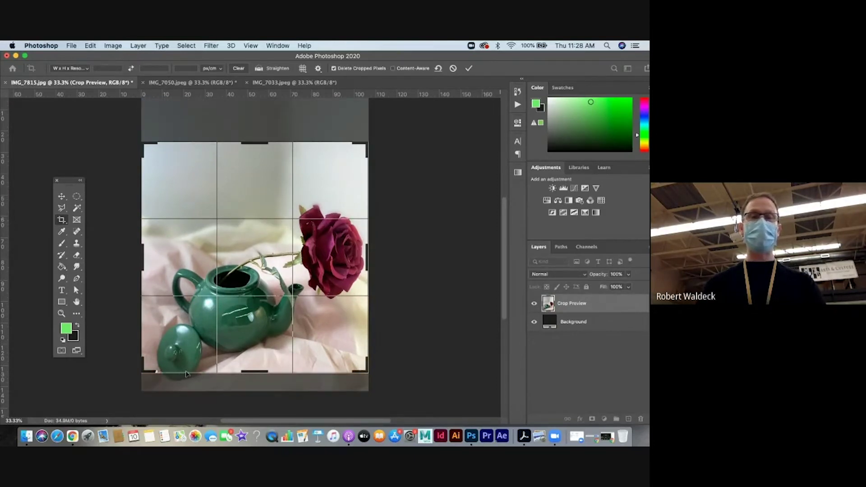
drag(141, 260, 151, 260)
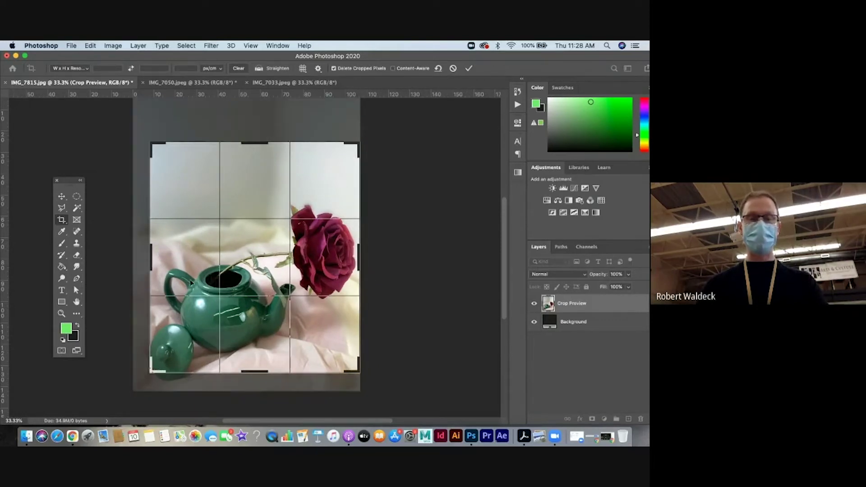
right_click(215, 270)
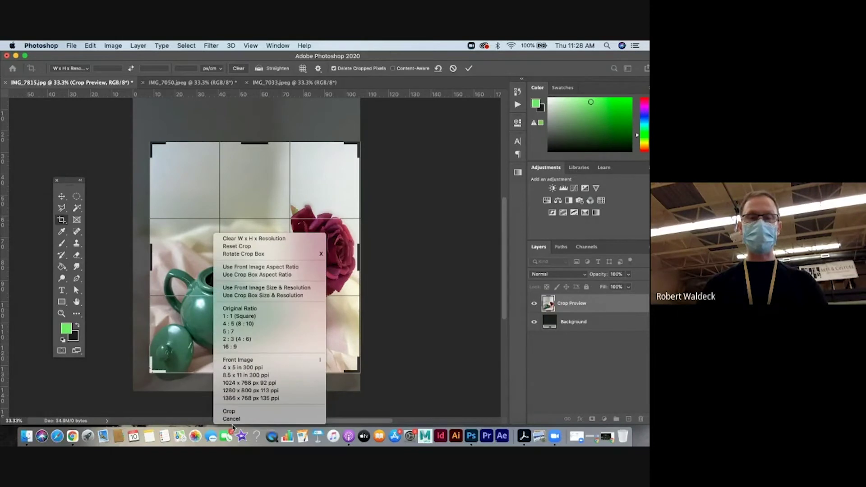
click(234, 411)
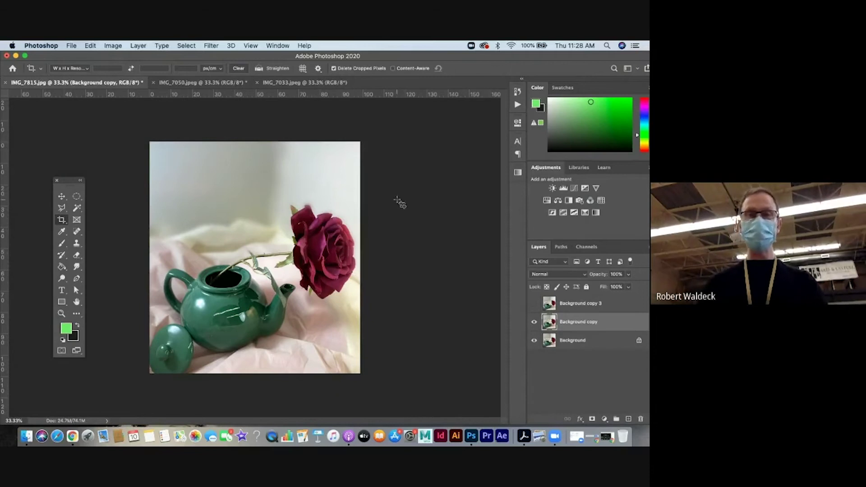
Step: Switch to the IMG_7050.jpeg document and duplicate its Background layer
click(181, 83)
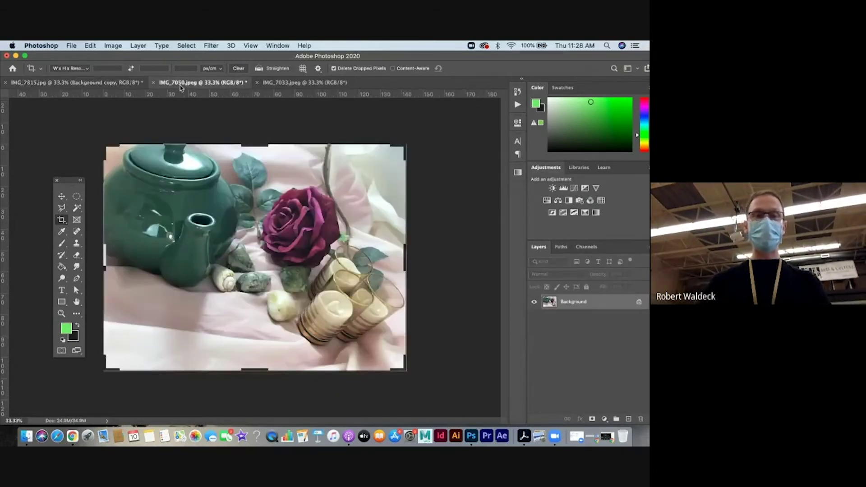
click(66, 198)
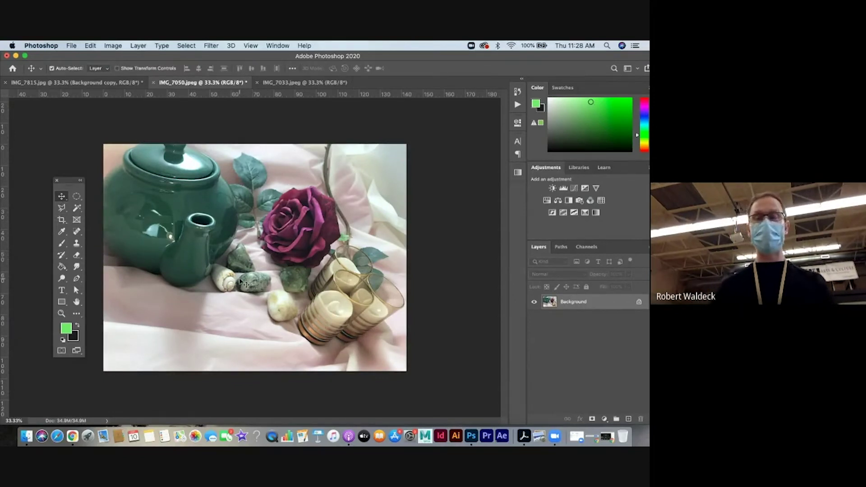
drag(610, 305, 628, 418)
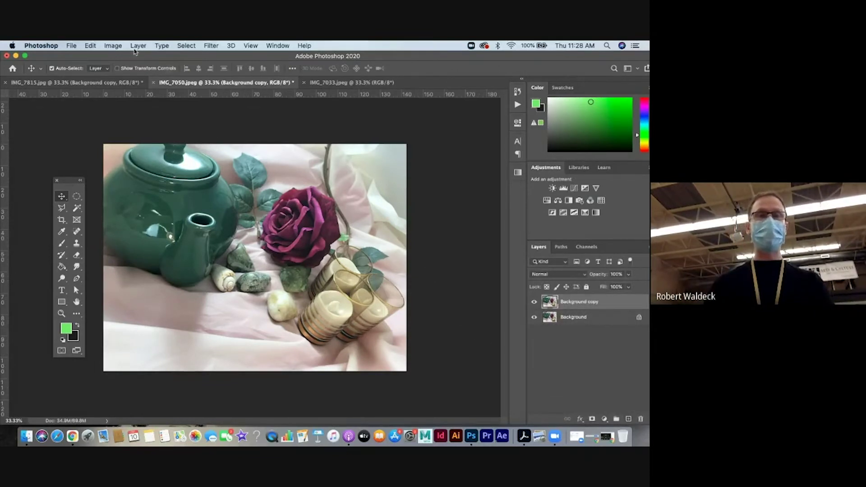
Step: Apply a Hue/Saturation adjustment to Background copy with Hue -13 and Saturation +53
click(115, 47)
mouse_move(112, 72)
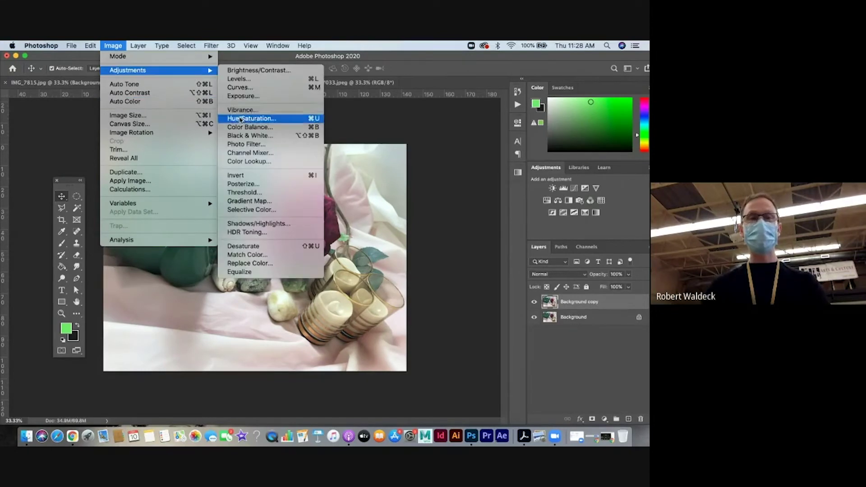
click(270, 118)
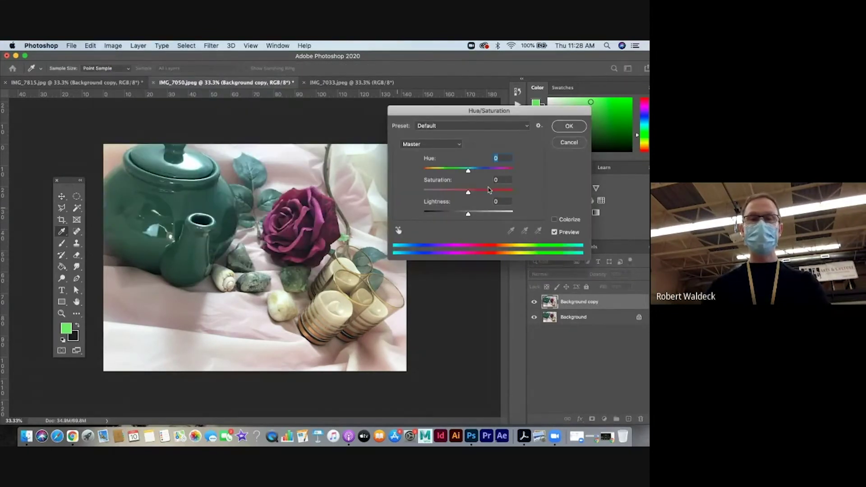
click(488, 190)
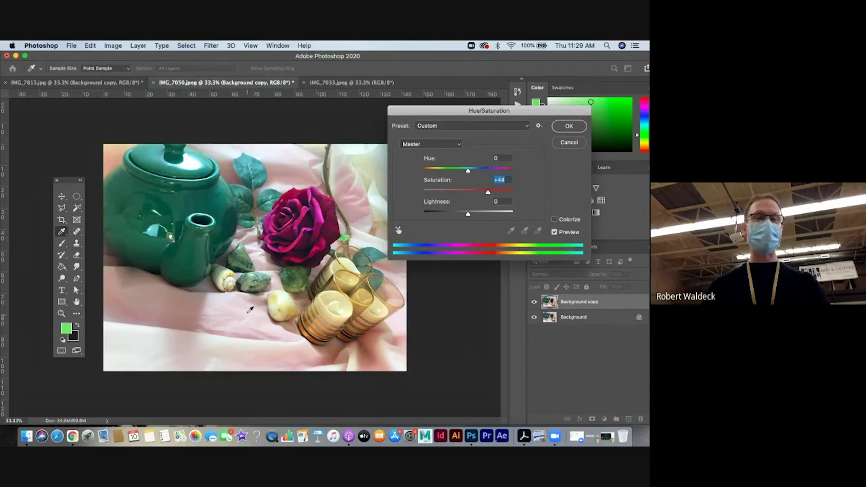
drag(500, 194, 457, 177)
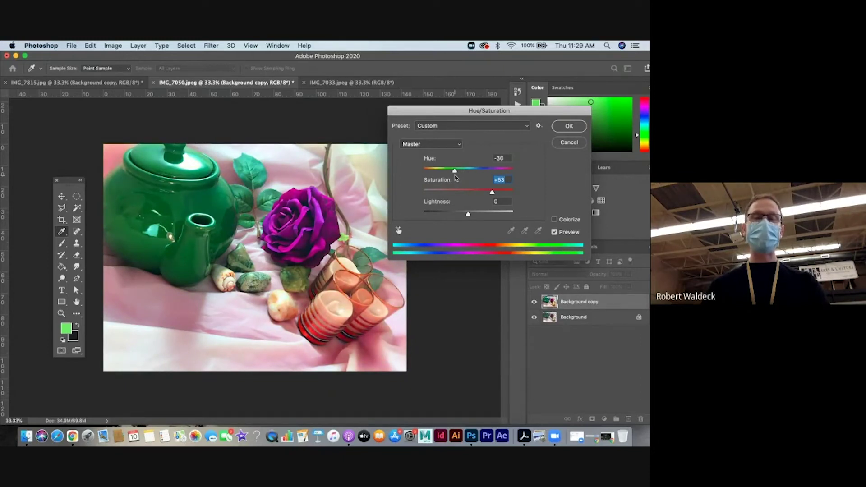
drag(455, 177, 463, 179)
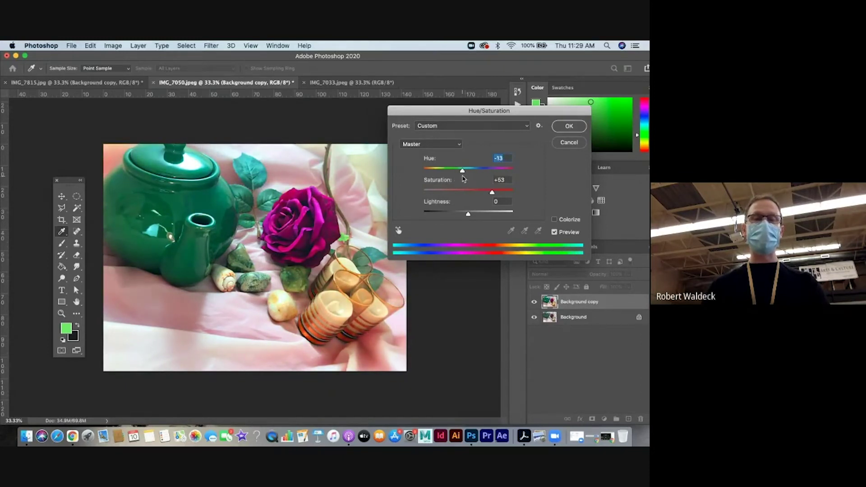
click(494, 194)
click(562, 127)
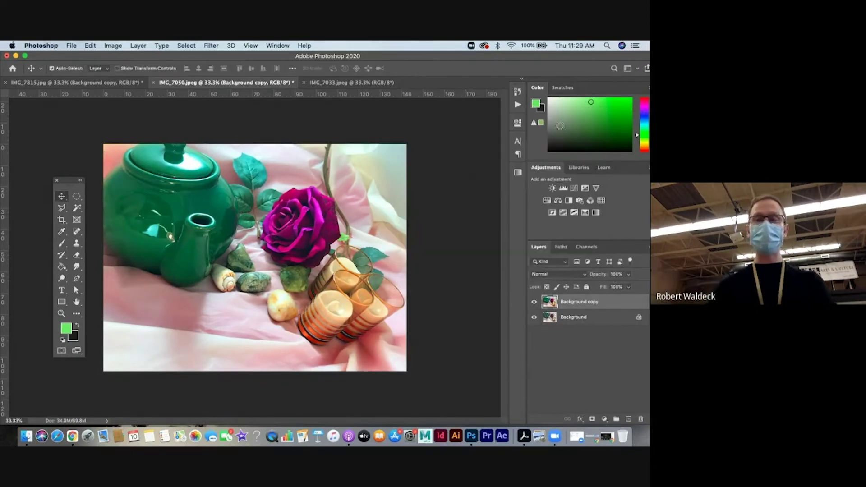
Step: Toggle the Background copy layer's visibility to compare the saturated colours with the original photo
click(535, 303)
click(535, 303)
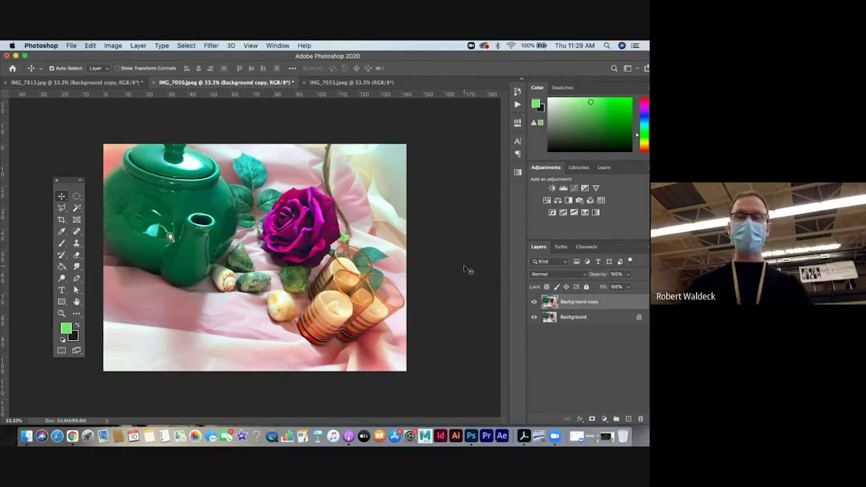
click(534, 303)
click(535, 303)
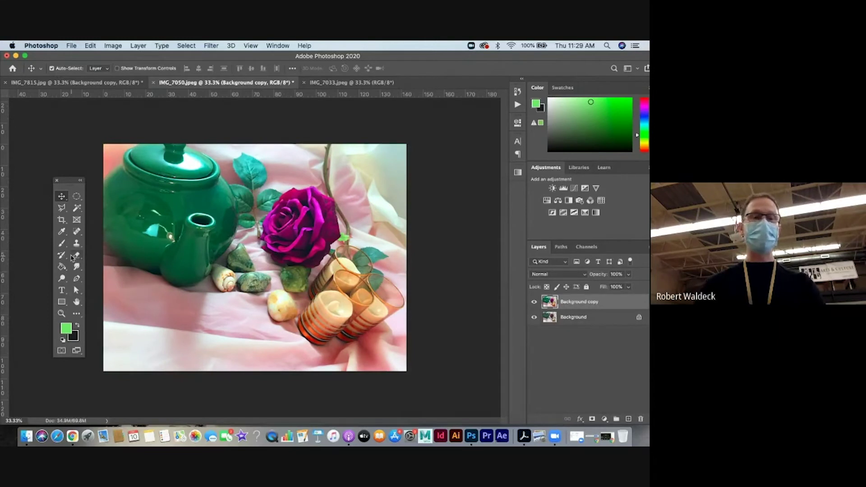
Step: Erase the saturated layer over the rose and the front candle glass on Background copy
key(z)
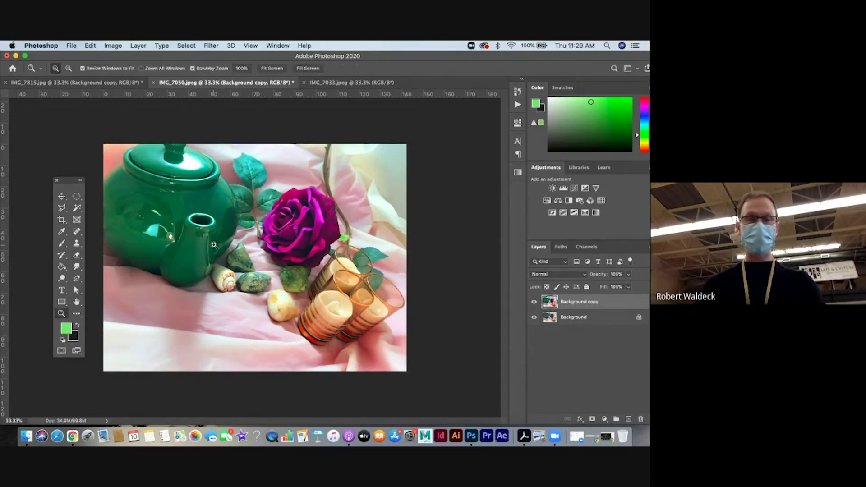
click(267, 235)
key(e)
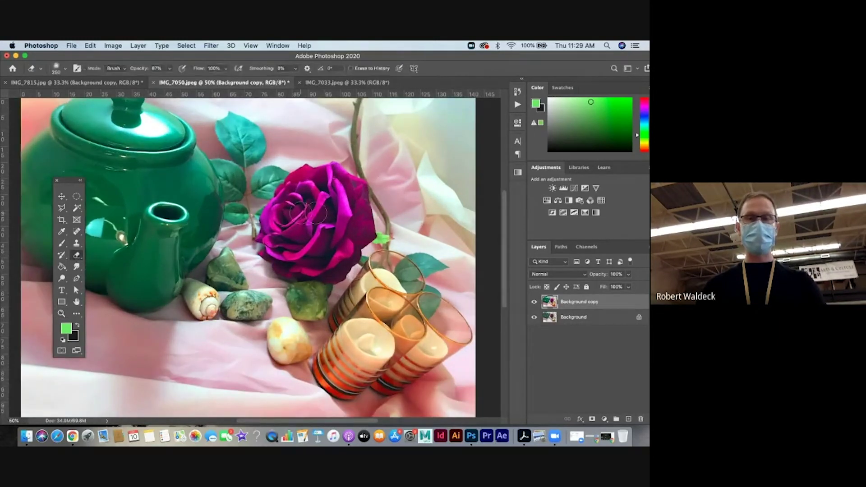
mouse_move(314, 213)
mouse_down()
mouse_move(338, 212)
mouse_move(335, 253)
mouse_move(344, 215)
mouse_move(333, 212)
mouse_move(293, 227)
mouse_move(301, 265)
mouse_move(294, 205)
mouse_move(278, 205)
mouse_move(280, 241)
mouse_move(353, 191)
mouse_move(330, 178)
mouse_move(286, 186)
mouse_move(294, 180)
mouse_move(339, 261)
mouse_move(318, 279)
mouse_move(356, 338)
mouse_up()
Step: Enlarge the eraser to 600 and erase the saturated layer over the teapot's spout, body and lid
key(bracketright)
key(bracketright)
key(bracketright)
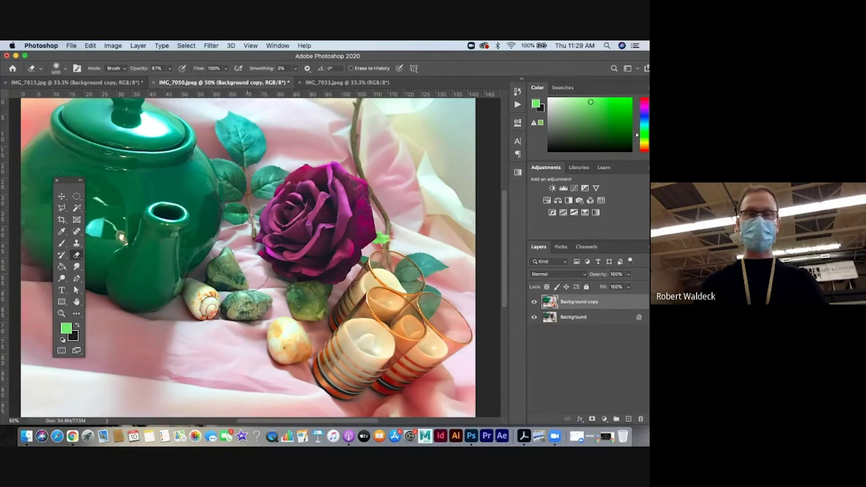
scroll(252, 268, left, 5)
scroll(252, 269, up, 3)
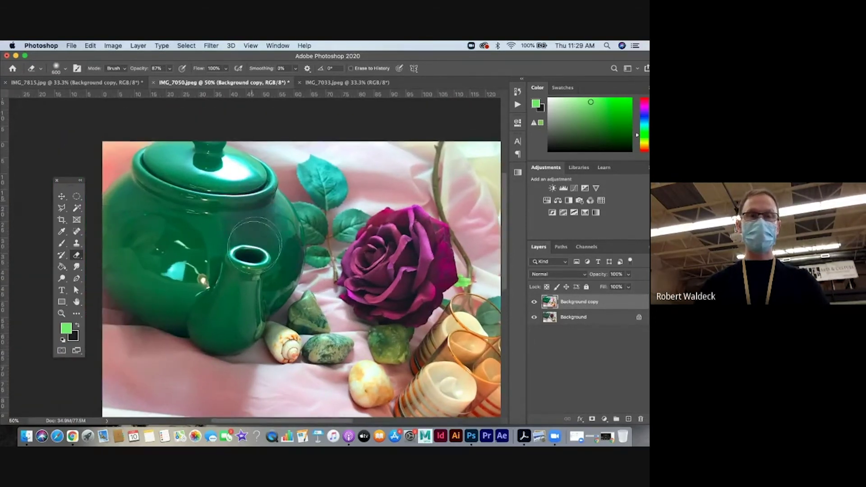
mouse_move(255, 243)
mouse_down()
mouse_move(249, 283)
mouse_move(217, 307)
mouse_move(238, 302)
mouse_up()
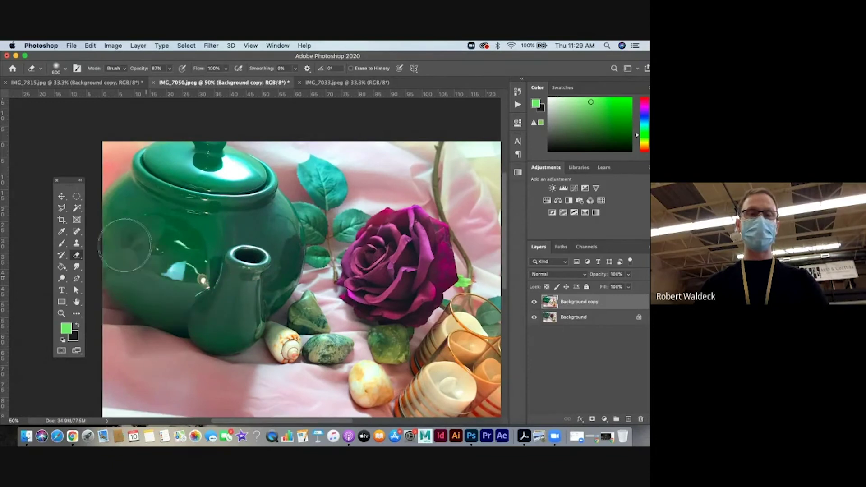
mouse_move(125, 245)
mouse_down()
mouse_move(161, 184)
mouse_move(254, 185)
mouse_move(187, 281)
mouse_move(126, 231)
mouse_move(126, 216)
mouse_move(197, 160)
mouse_move(265, 194)
mouse_move(262, 267)
mouse_up()
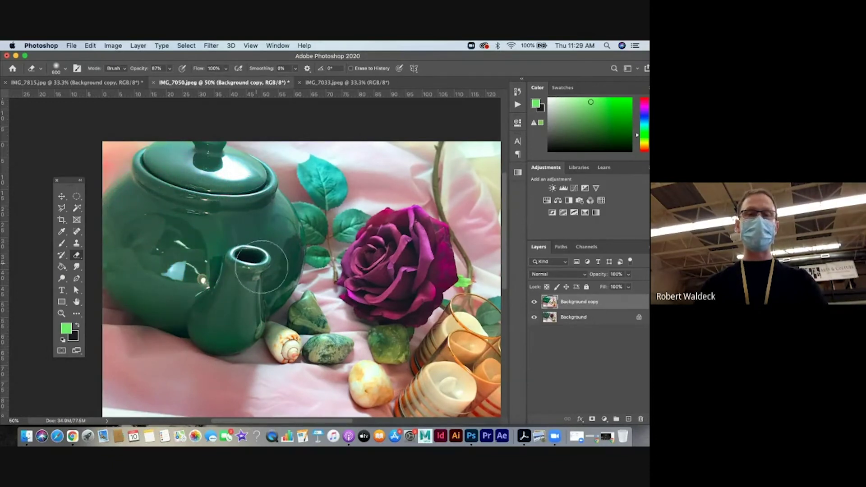
Step: Erase the saturated layer over the remaining candle glasses, the white stone, the shell and the leaves beside the rose
scroll(262, 267, down, 5)
scroll(262, 267, right, 5)
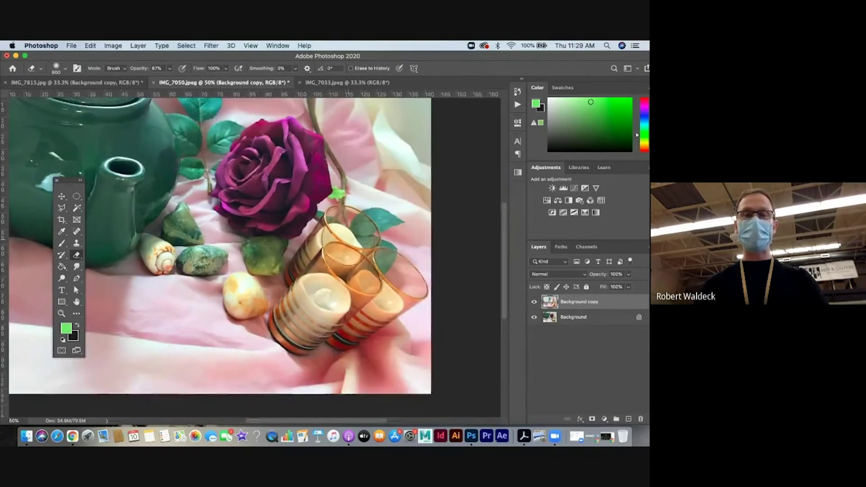
mouse_move(343, 239)
mouse_down()
mouse_move(347, 271)
mouse_move(320, 298)
mouse_move(399, 291)
mouse_move(336, 240)
mouse_move(279, 248)
mouse_move(239, 296)
mouse_move(203, 279)
mouse_move(178, 158)
mouse_move(231, 116)
mouse_up()
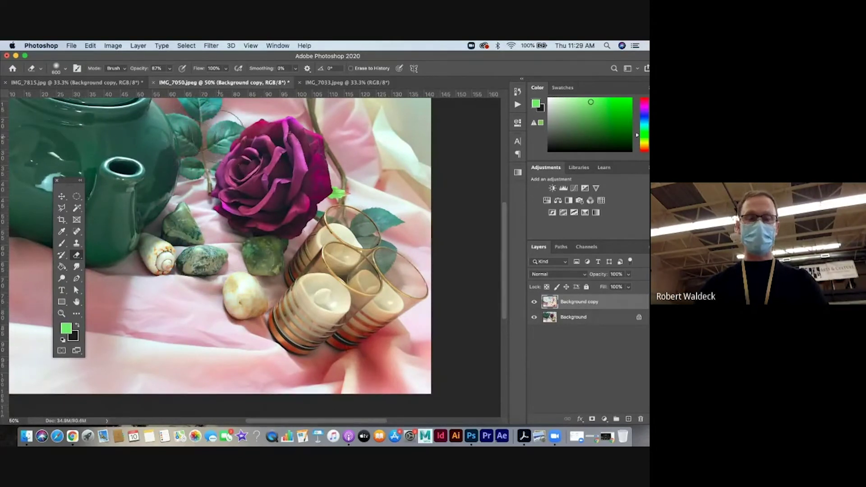
Step: Compare the whole image with and without the partly erased Background copy layer
key(z)
key(super+minus)
key(super+minus)
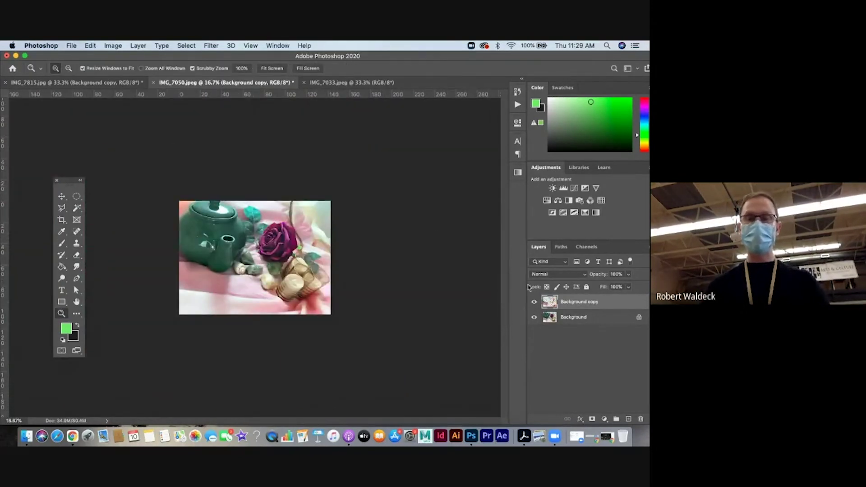
click(534, 302)
click(534, 301)
click(534, 302)
click(534, 301)
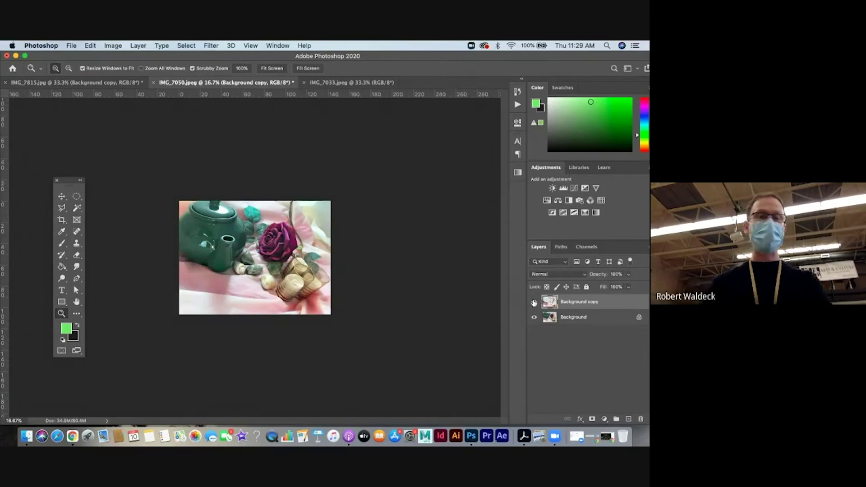
click(270, 278)
click(264, 300)
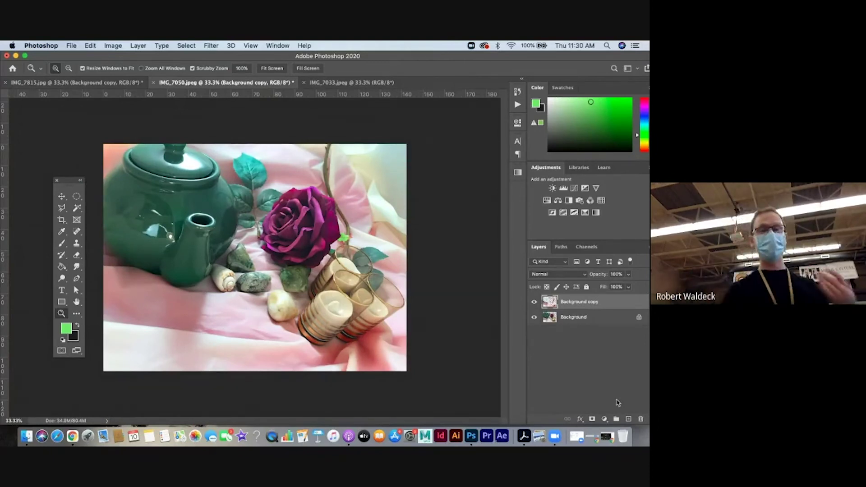
Step: Add a new empty layer above Background copy and set its blend mode to Soft Light
click(628, 419)
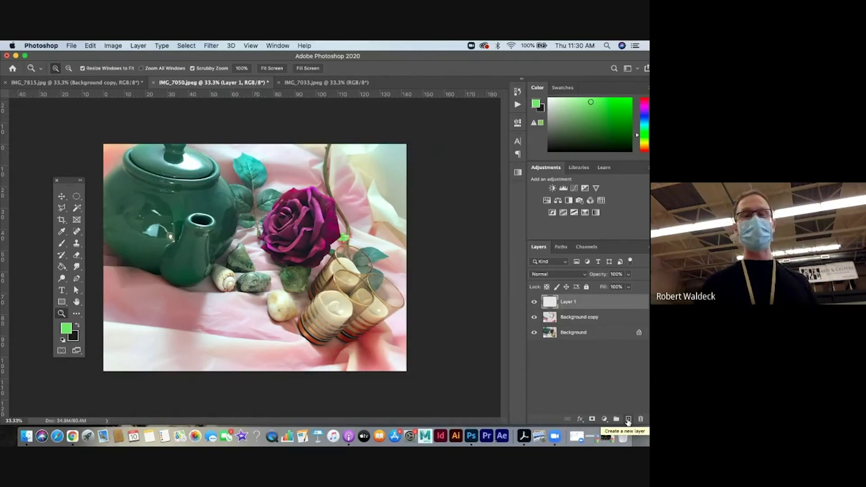
click(577, 276)
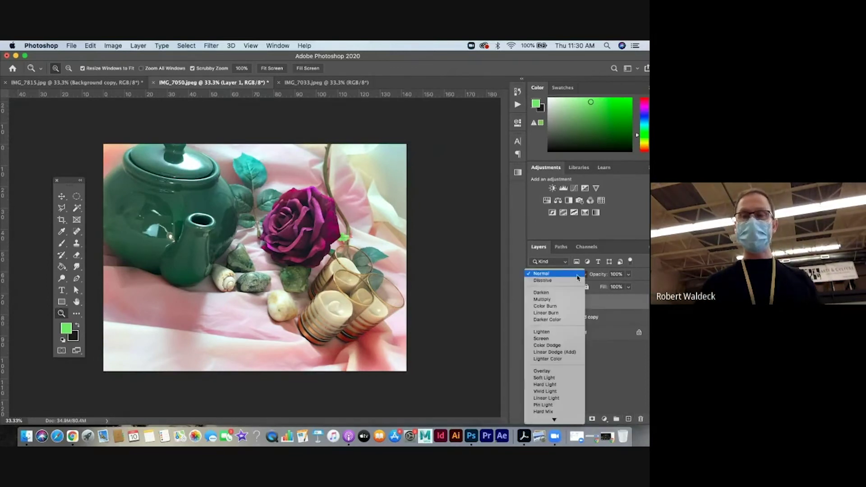
click(553, 379)
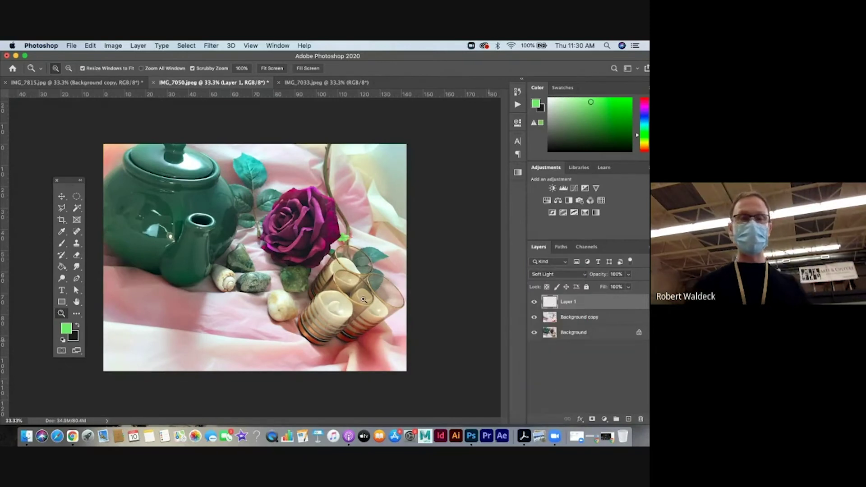
Step: Set the foreground colour to pink, hex fa7ef6
click(66, 329)
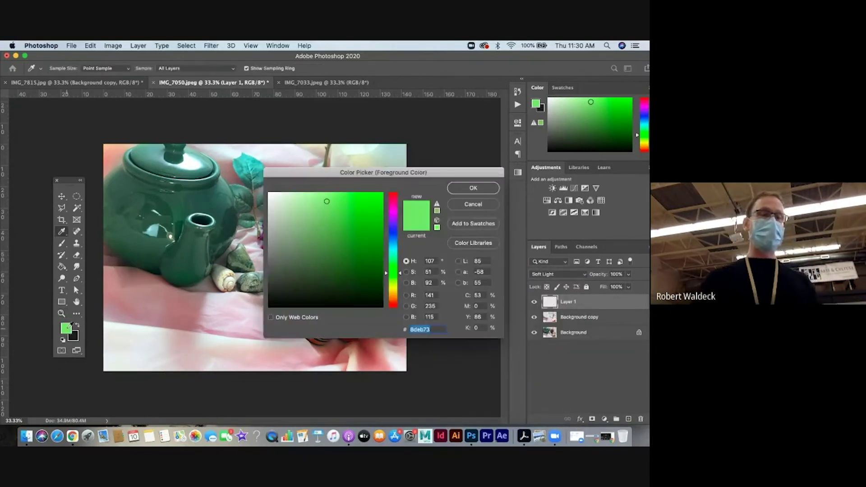
click(394, 211)
drag(341, 199, 322, 195)
drag(391, 208, 399, 211)
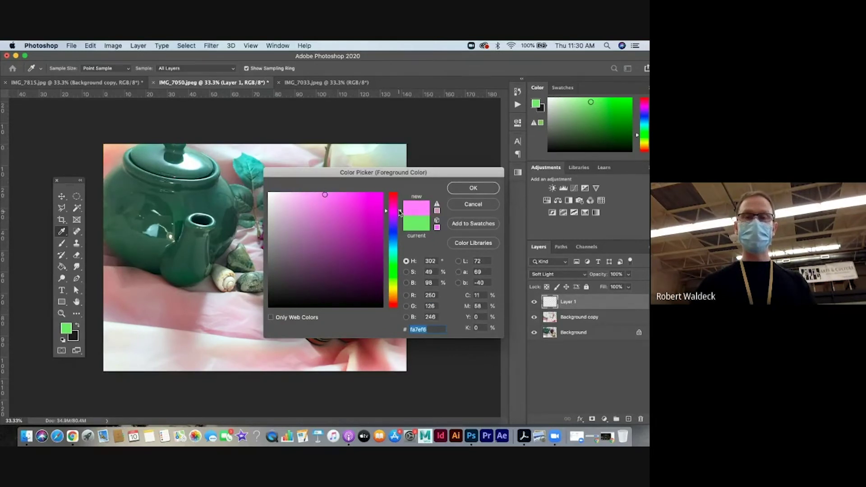
click(467, 186)
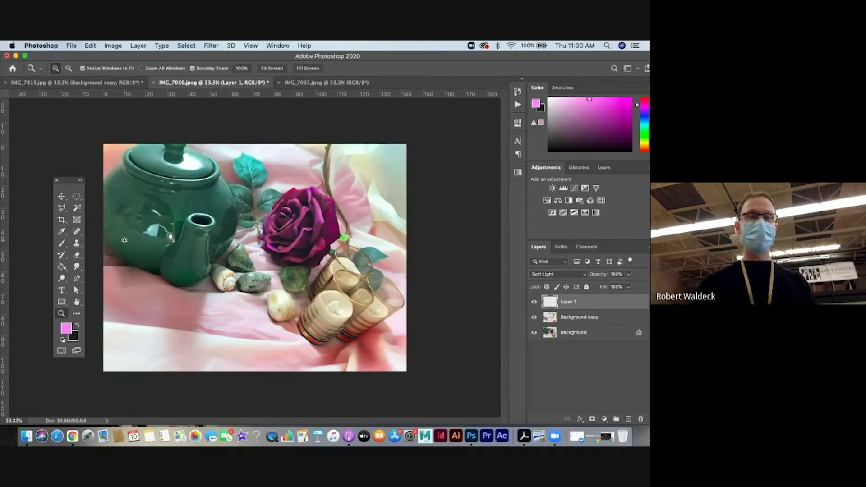
Step: Brush pink onto the Soft Light layer over the cloth below the teapot, around the candle glasses and behind the rose
click(62, 244)
drag(159, 349, 192, 346)
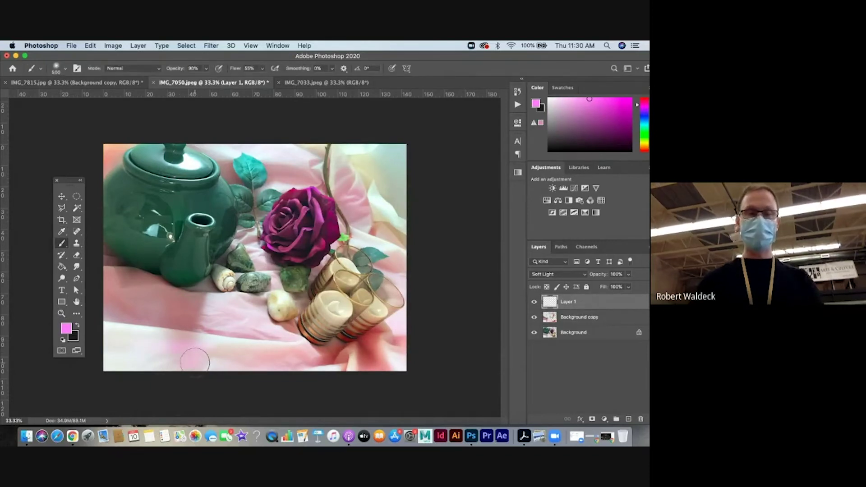
key(bracketright)
key(bracketright)
key(bracketright)
key(bracketright)
mouse_move(213, 324)
mouse_down()
mouse_move(131, 318)
mouse_move(151, 364)
mouse_move(162, 340)
mouse_move(152, 304)
mouse_up()
drag(113, 278, 132, 284)
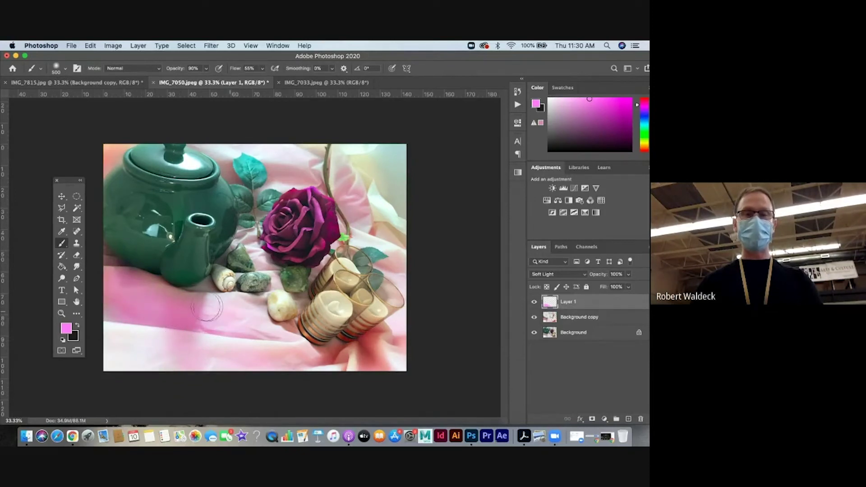
mouse_move(317, 357)
mouse_down()
mouse_move(372, 357)
mouse_move(397, 325)
mouse_up()
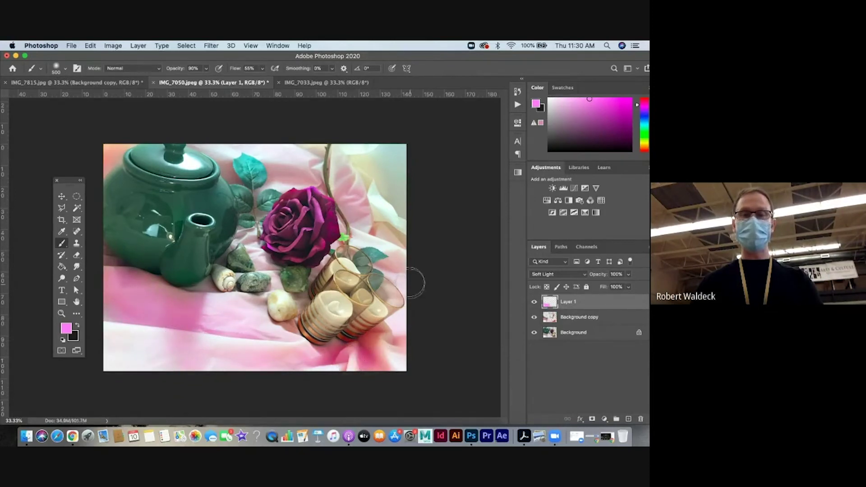
mouse_move(352, 189)
mouse_down()
mouse_move(272, 156)
mouse_move(278, 172)
mouse_move(215, 143)
mouse_up()
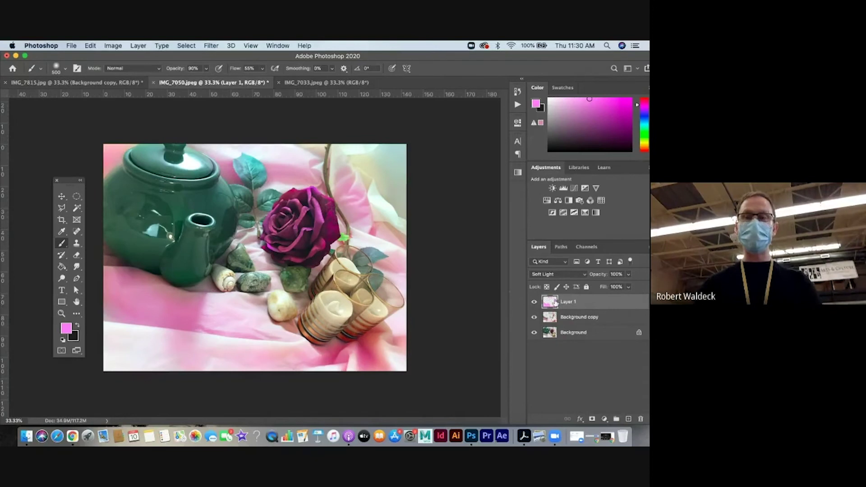
Step: Keep the pink layer in Soft Light mode and set its opacity to 97%
click(562, 275)
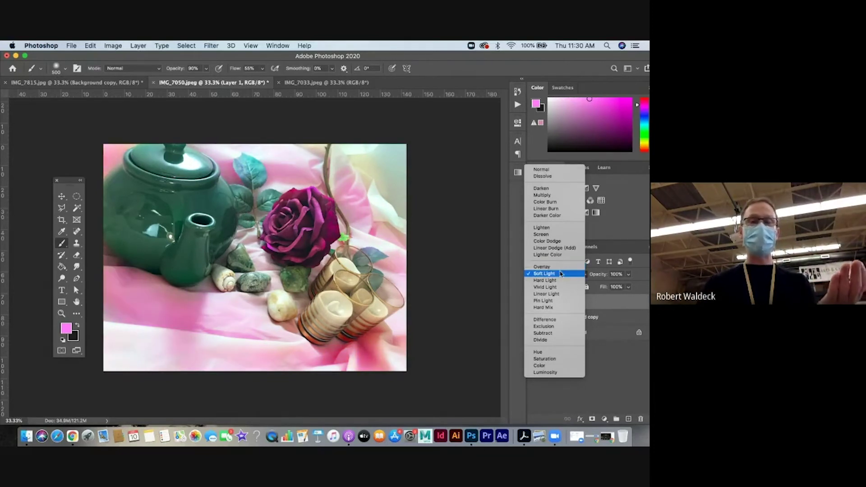
click(561, 274)
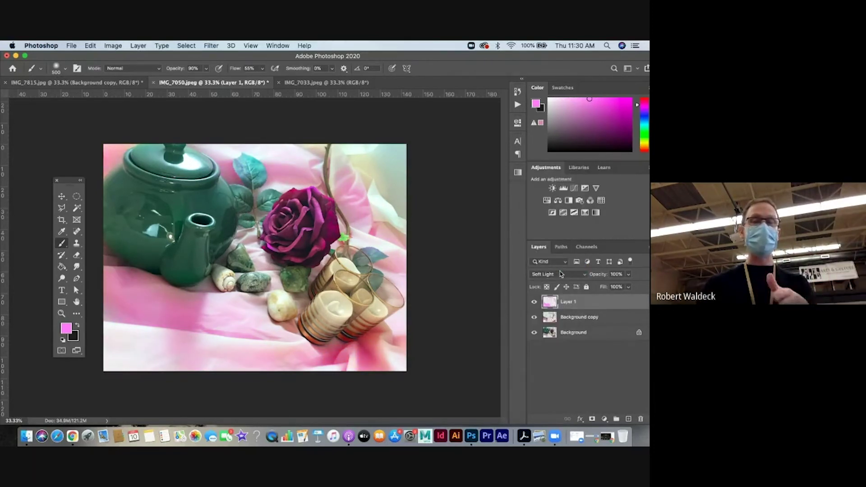
click(628, 274)
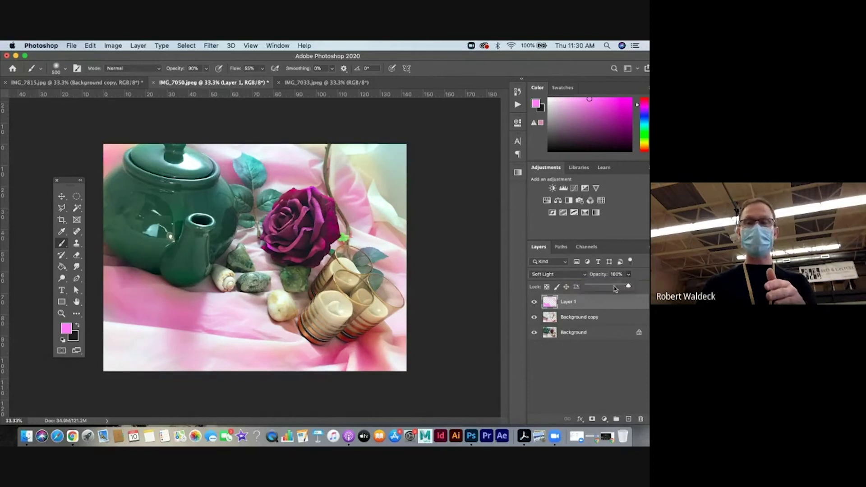
mouse_move(615, 288)
mouse_down()
mouse_move(629, 287)
mouse_move(622, 287)
mouse_up()
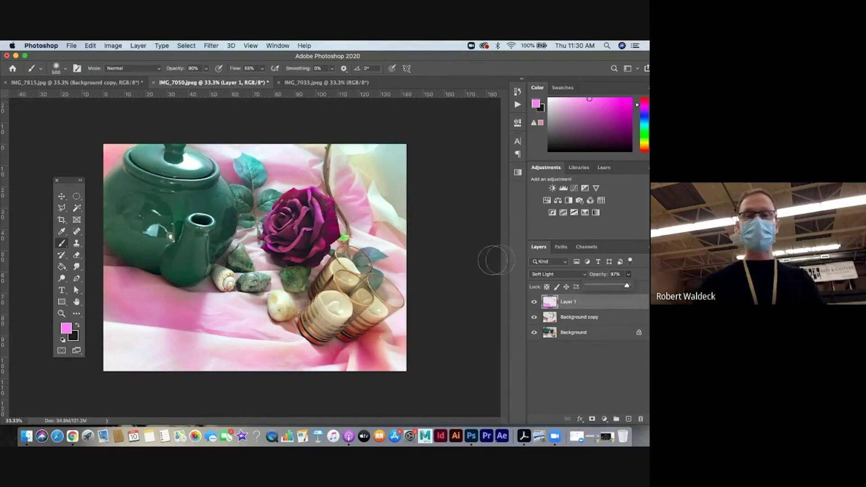
Step: Duplicate the Background layer
click(570, 317)
click(570, 303)
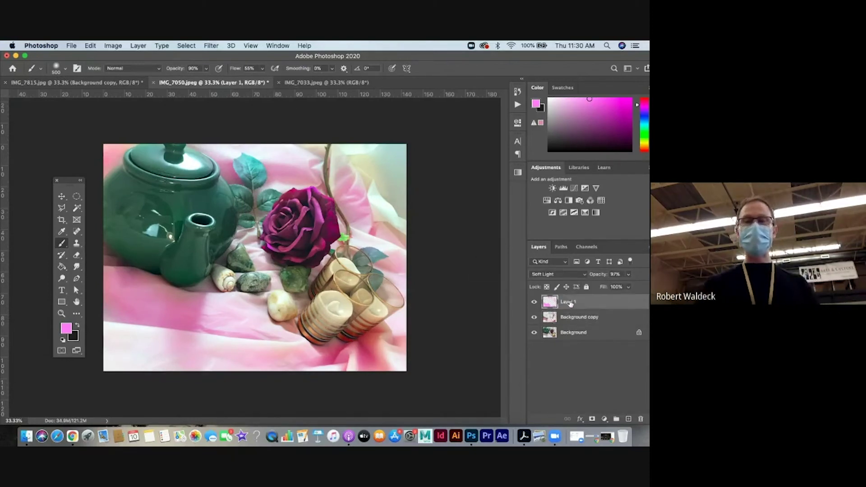
click(580, 332)
drag(586, 340, 629, 419)
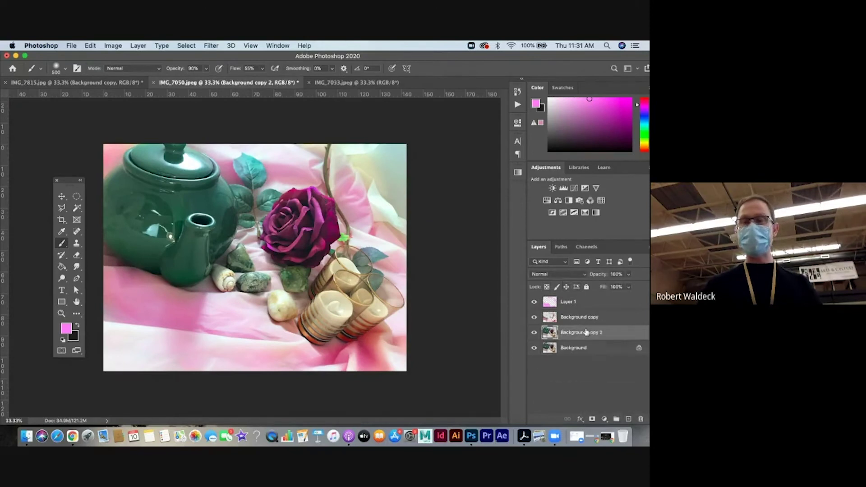
Step: Merge Layer 1, Background copy and Background copy 2 into one layer and duplicate the merged layer
shift+click(579, 303)
right_click(580, 308)
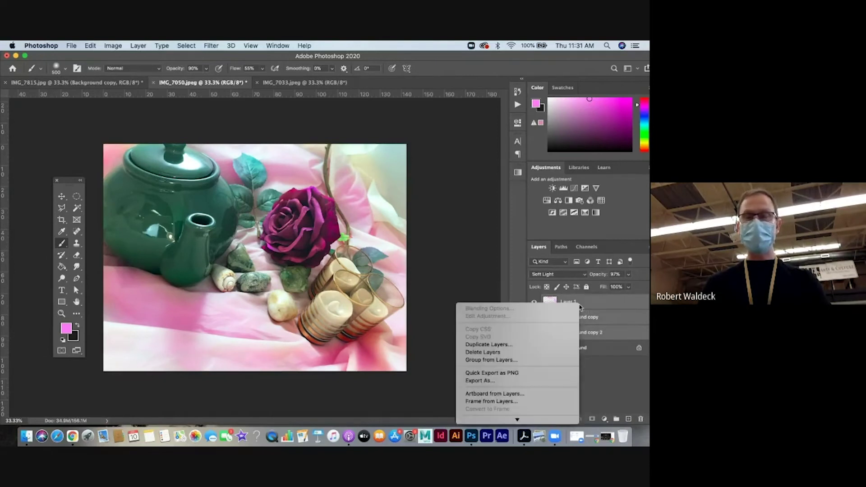
scroll(541, 382, down, 10)
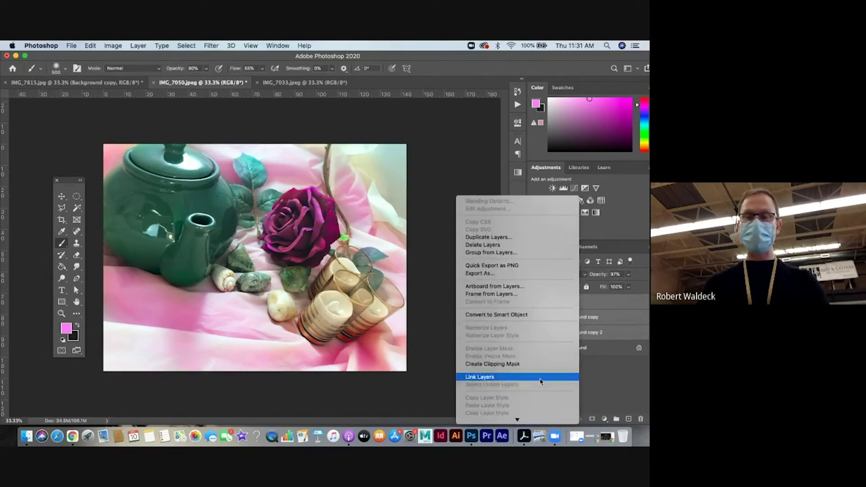
scroll(540, 382, down, 3)
click(541, 373)
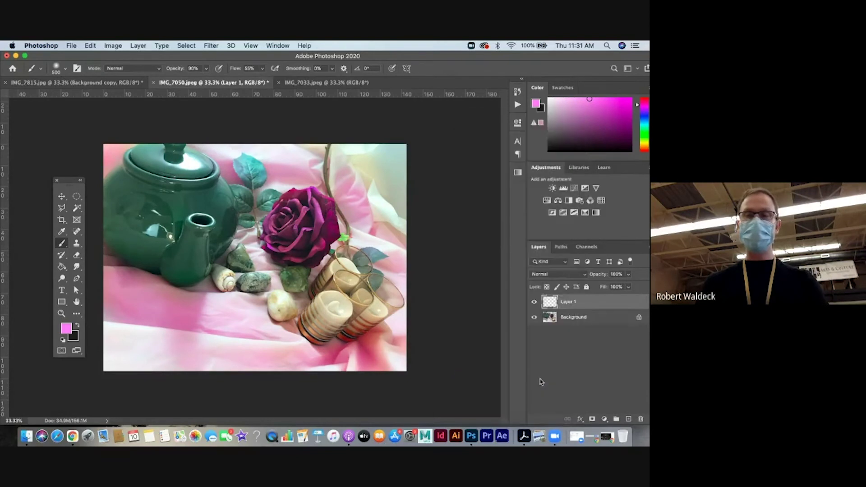
drag(596, 297, 627, 417)
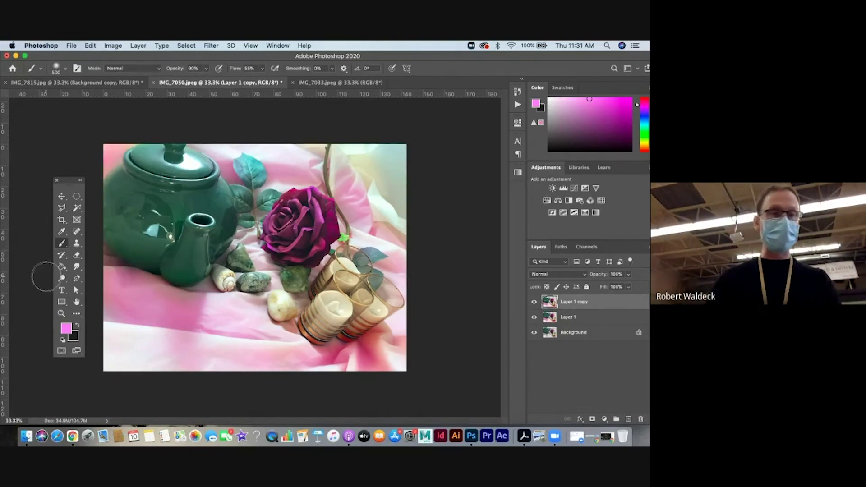
Step: Dodge the midtones of the rose, teapot and stones with a 1100 px brush at 30% exposure, then compare with and without Layer 1 copy
click(61, 279)
click(83, 277)
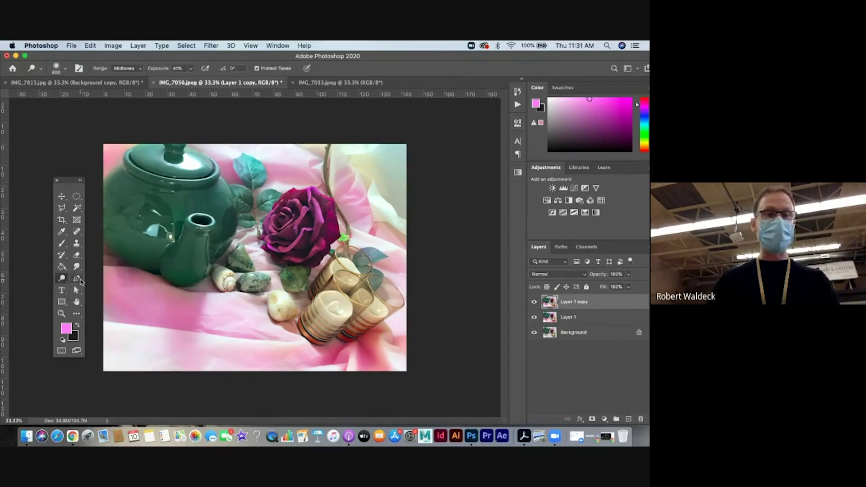
key(bracketright)
key(bracketright)
key(bracketright)
key(bracketright)
key(bracketright)
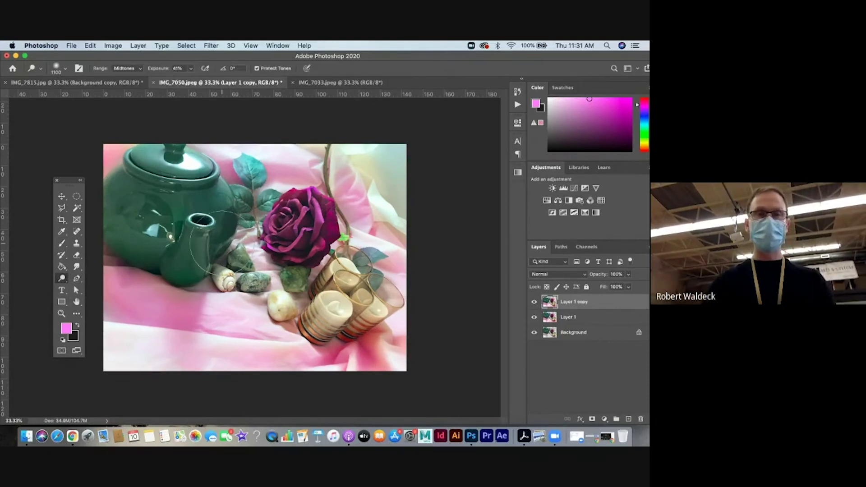
click(189, 69)
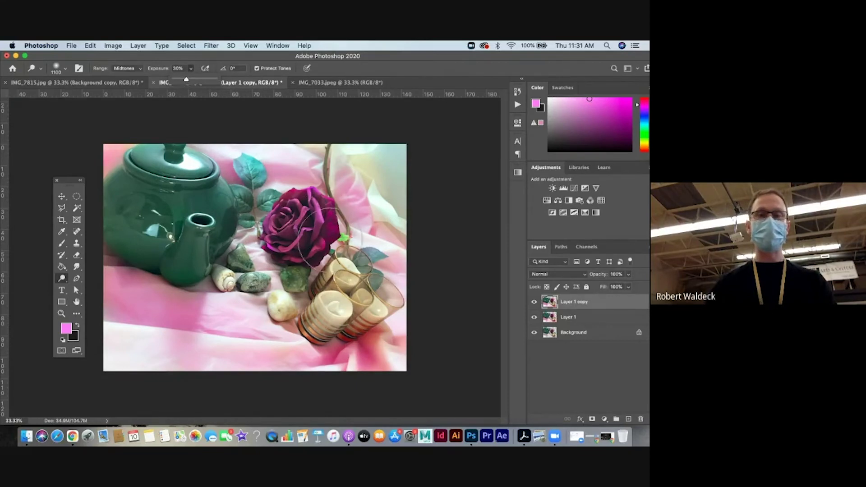
click(309, 231)
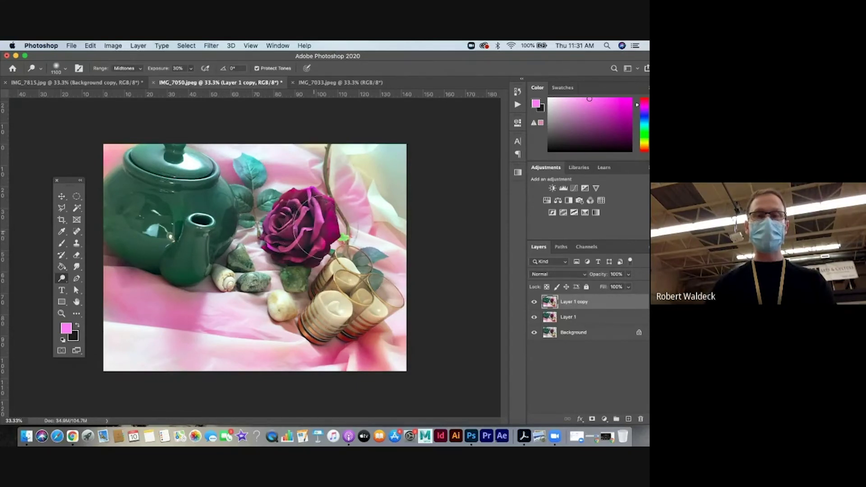
mouse_move(311, 229)
mouse_down()
mouse_move(318, 250)
mouse_move(300, 264)
mouse_move(284, 236)
mouse_move(335, 238)
mouse_move(303, 247)
mouse_up()
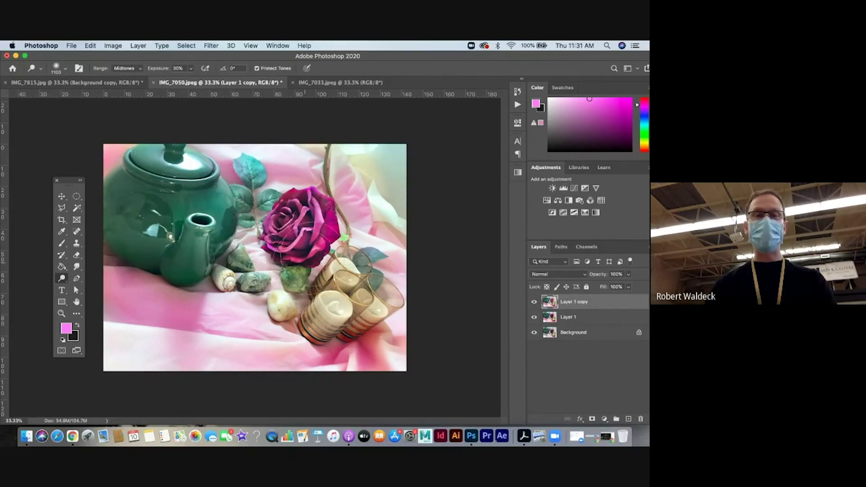
click(534, 302)
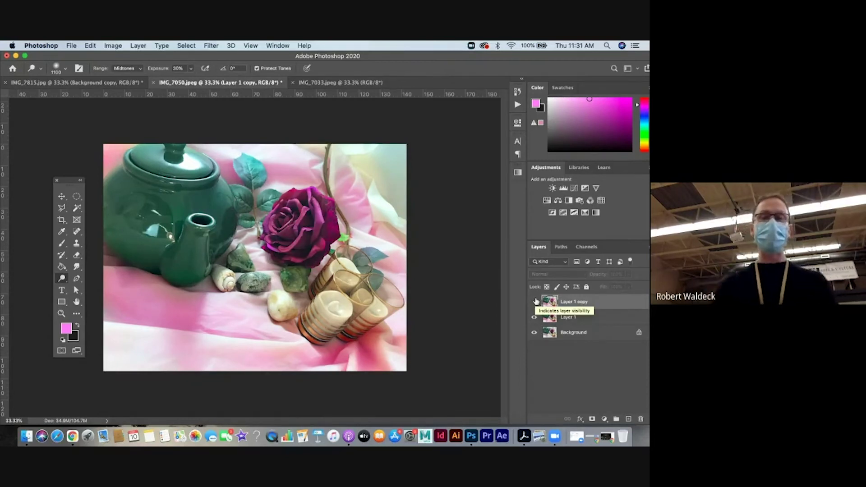
click(534, 302)
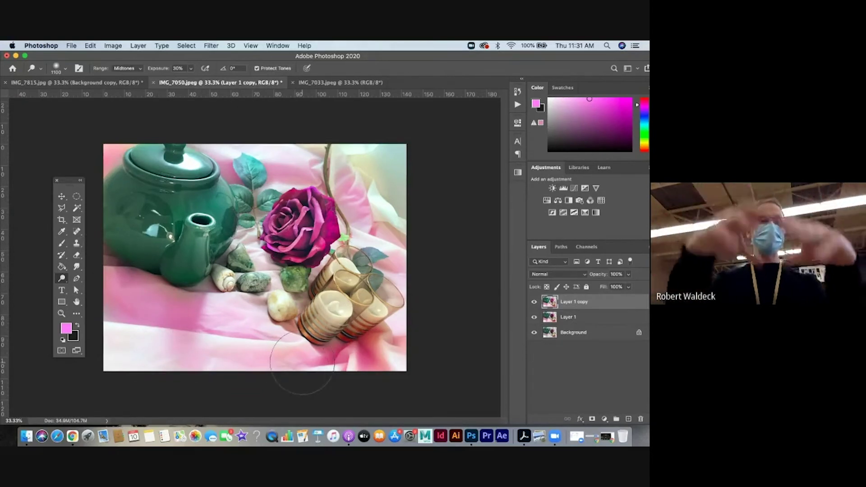
Step: Burn the midtones of the surrounding cloth with a 1200 px brush at 30% exposure and compare with and without Layer 1 copy
drag(61, 280, 86, 284)
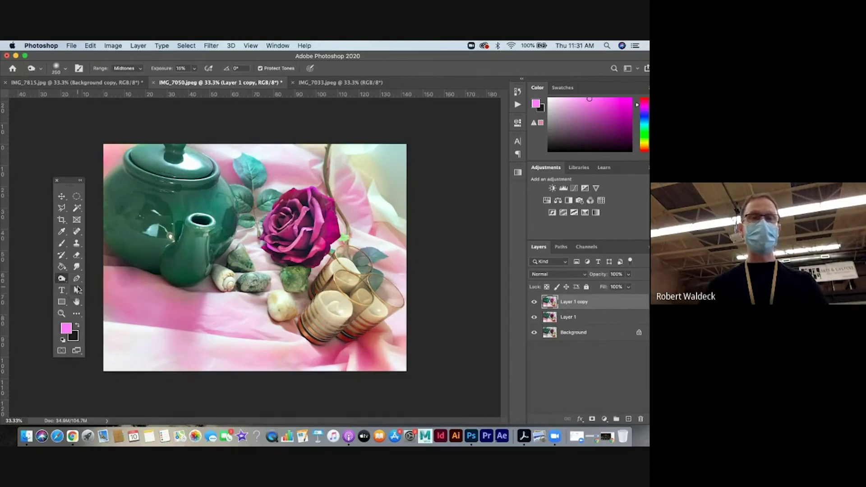
click(194, 68)
click(201, 79)
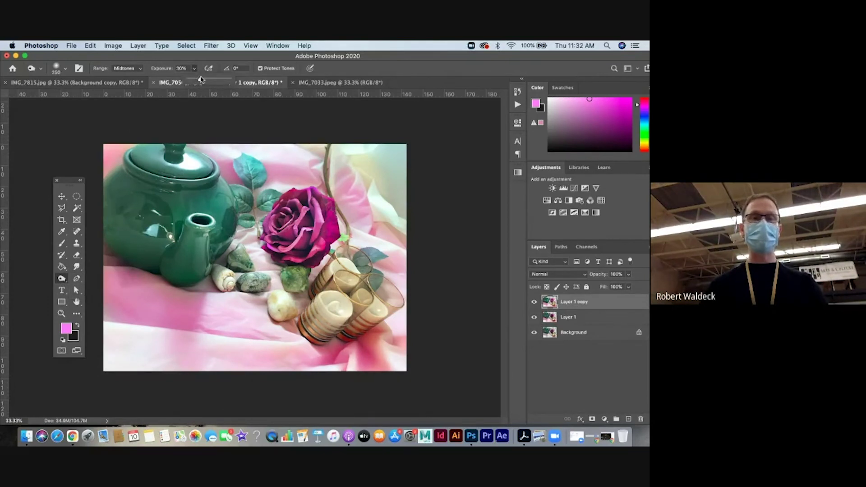
key(bracketright)
key(bracketright)
key(bracketright)
key(bracketright)
key(bracketright)
key(bracketright)
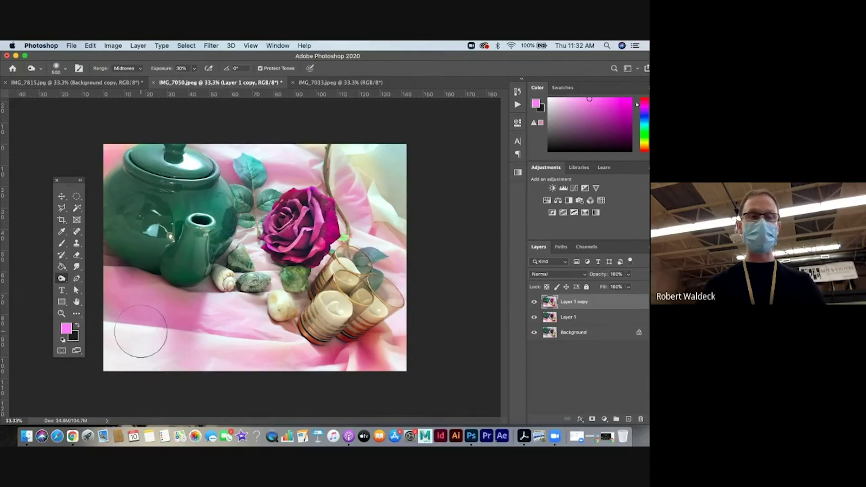
key(bracketright)
key(bracketright)
key(bracketright)
key(bracketright)
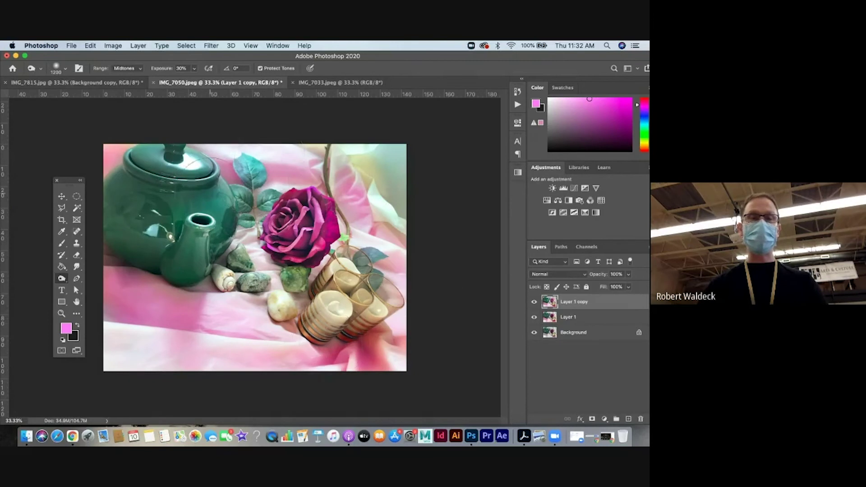
click(534, 302)
click(534, 303)
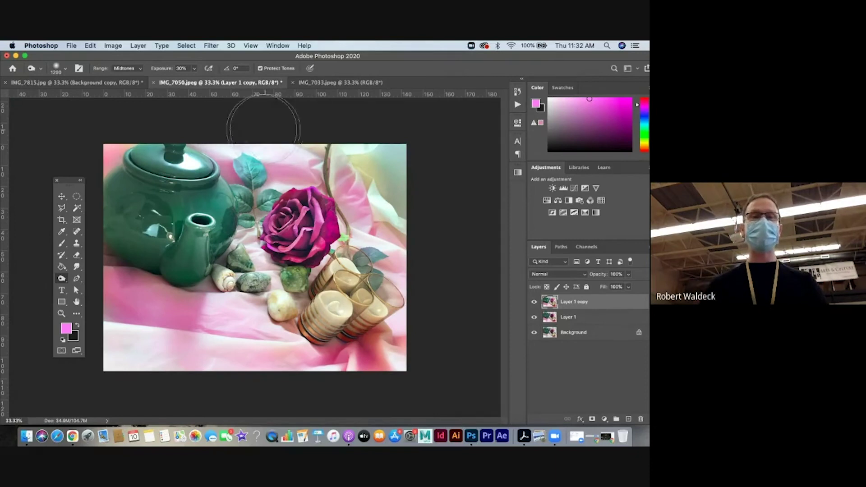
Step: Switch to the IMG_7033.jpeg document and duplicate its Background layer
click(310, 83)
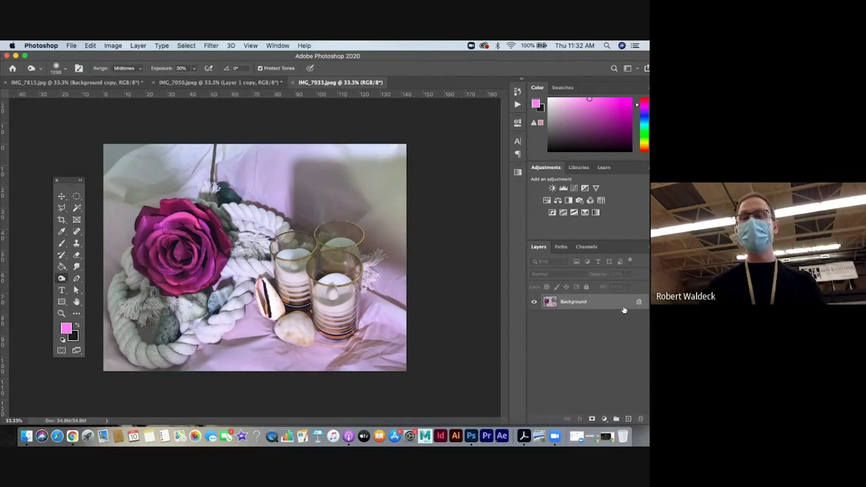
drag(620, 309, 629, 420)
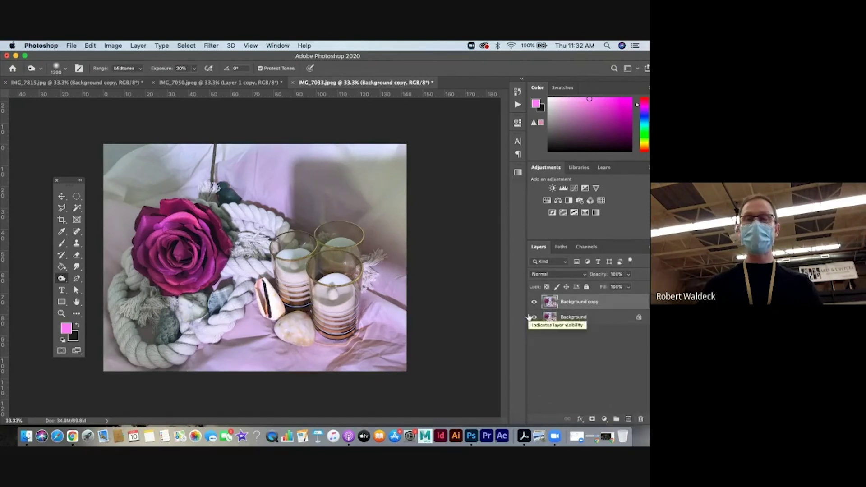
click(605, 419)
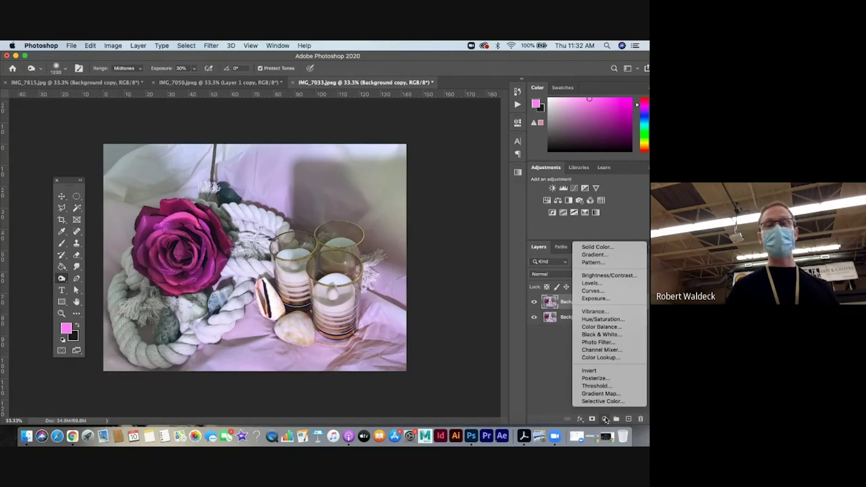
click(120, 48)
click(120, 48)
mouse_move(120, 71)
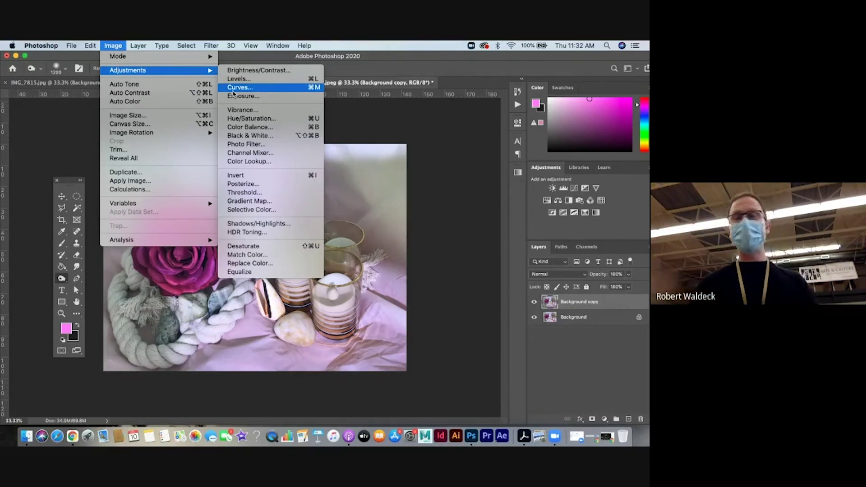
click(602, 406)
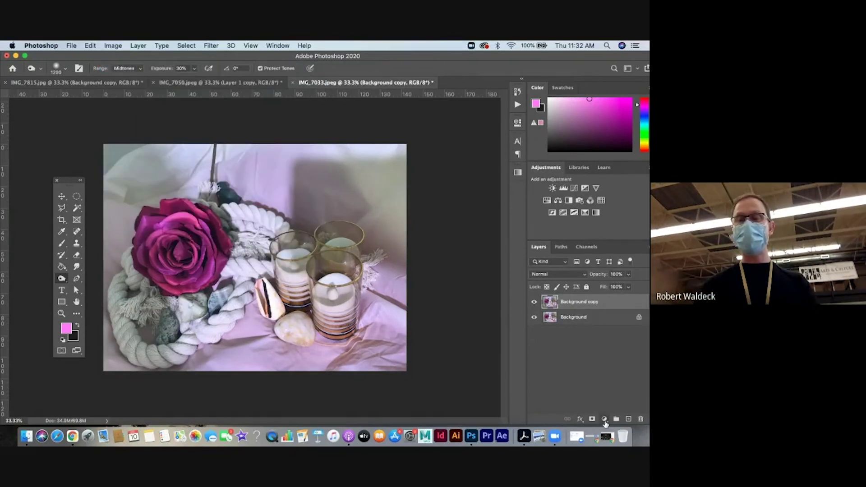
Step: Add a Hue/Saturation adjustment layer with saturation +58 above Background copy and hide it to view the image without it
click(604, 420)
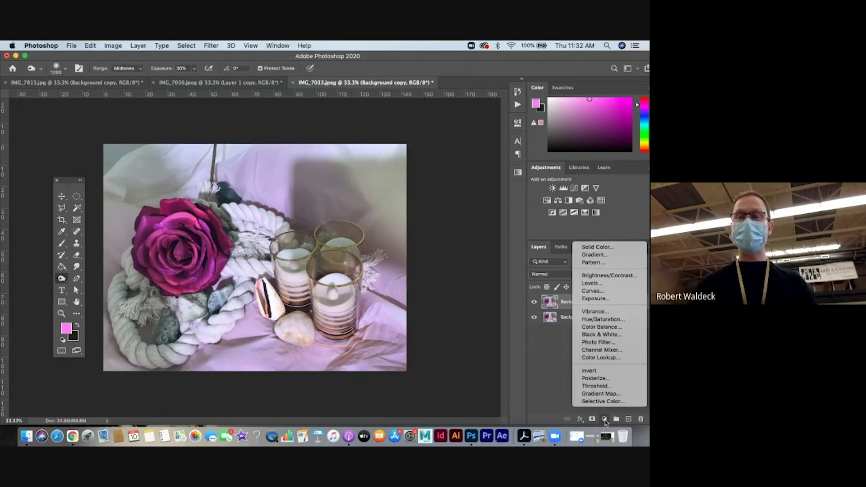
click(608, 320)
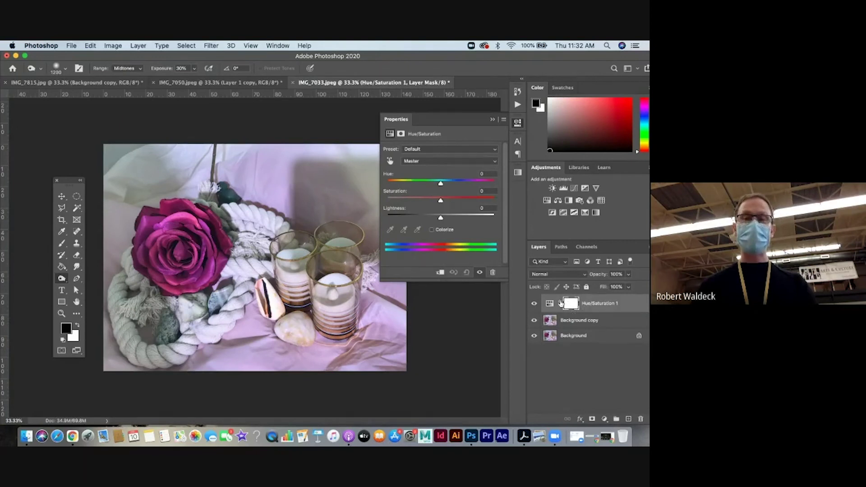
click(453, 199)
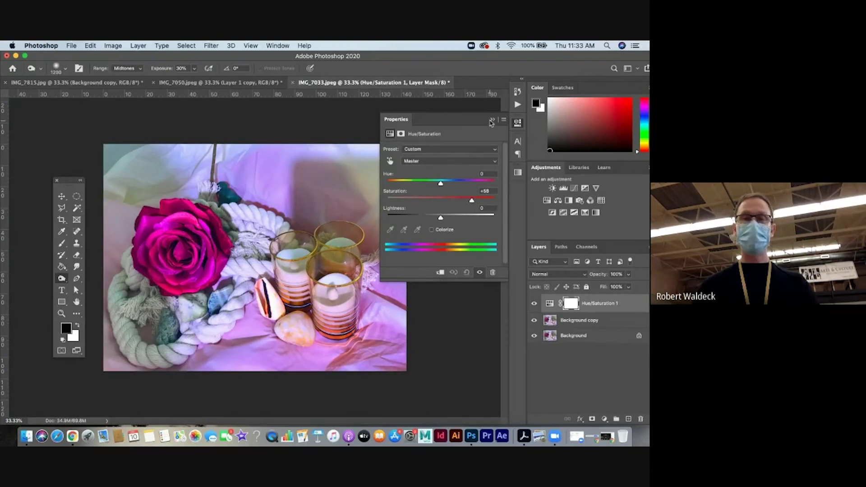
click(491, 122)
click(534, 303)
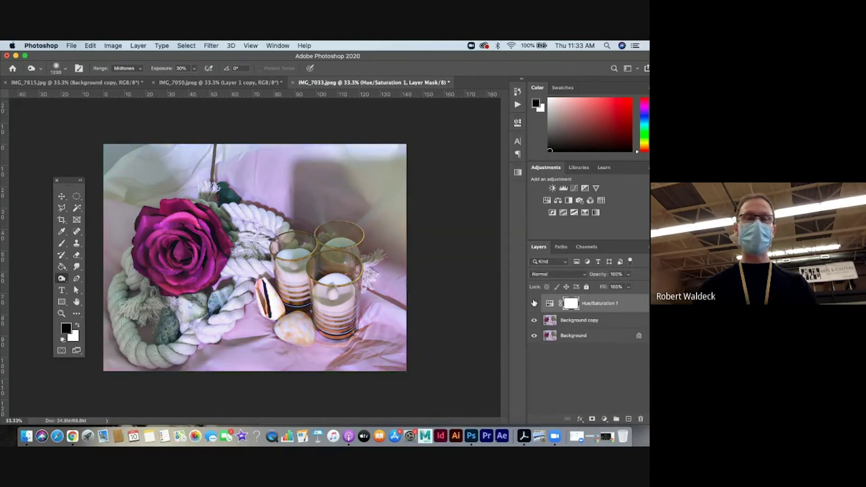
Step: Show the Hue/Saturation layer and paint black on its mask over the rose and the lower rope and cloth with a 500 px brush at 100% opacity
click(534, 303)
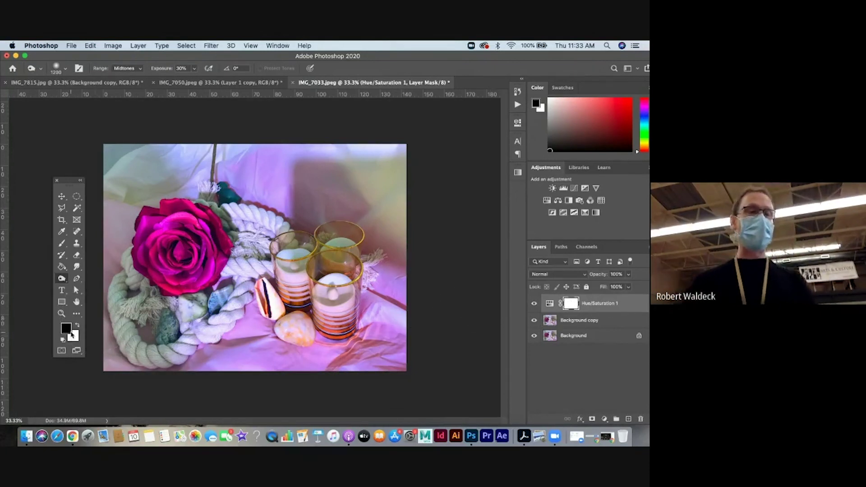
click(62, 243)
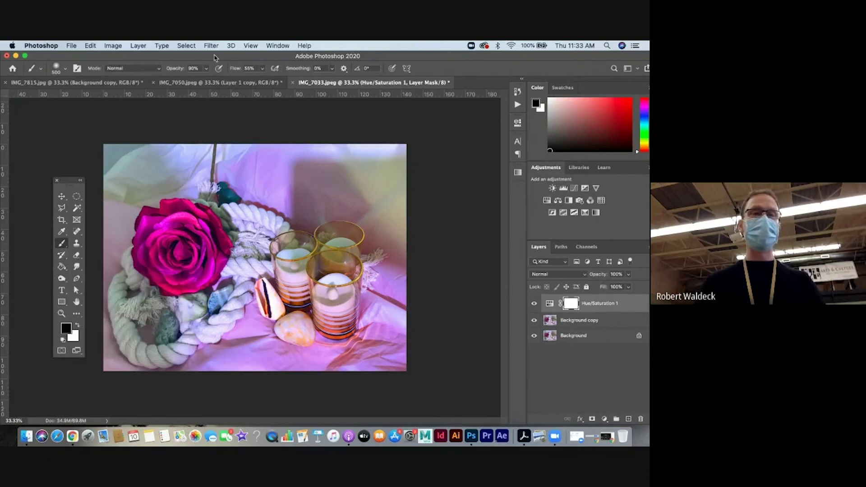
click(207, 69)
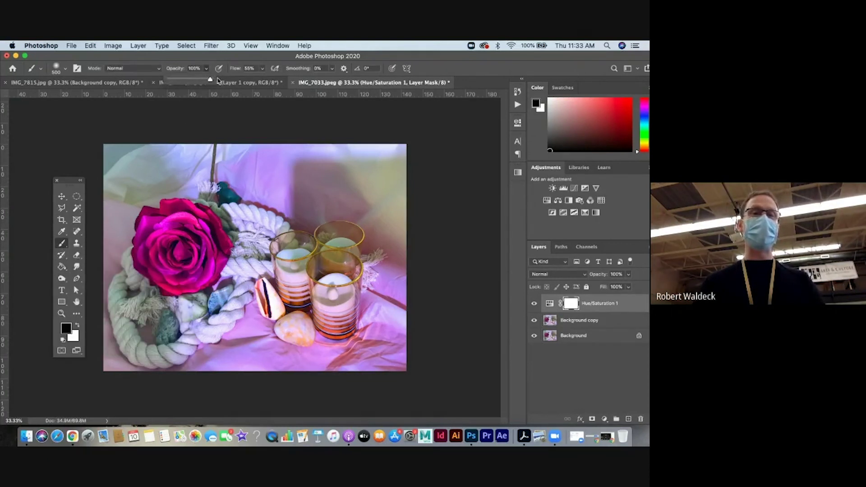
click(171, 260)
mouse_move(173, 253)
mouse_down()
mouse_move(176, 220)
mouse_move(215, 262)
mouse_move(191, 288)
mouse_move(176, 274)
mouse_move(166, 285)
mouse_move(154, 273)
mouse_move(153, 250)
mouse_move(182, 239)
mouse_move(172, 267)
mouse_move(161, 231)
mouse_up()
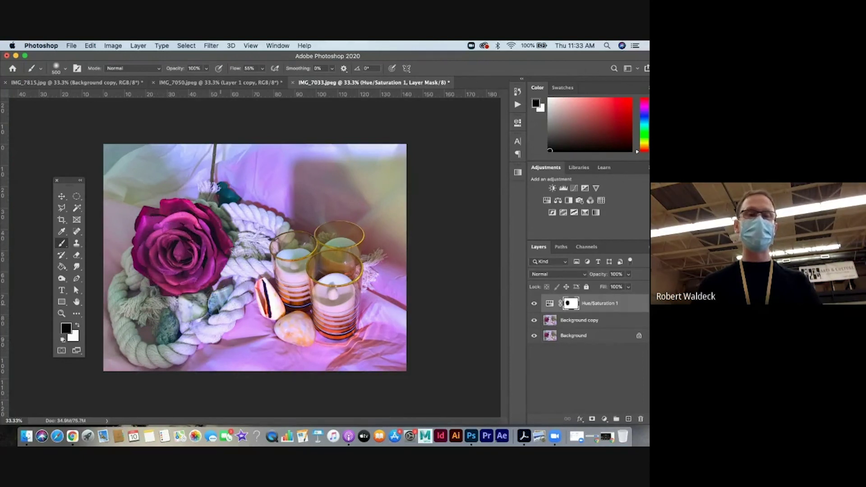
mouse_move(215, 320)
mouse_down()
mouse_move(295, 344)
mouse_move(275, 344)
mouse_move(260, 311)
mouse_move(280, 346)
mouse_move(276, 321)
mouse_move(294, 330)
mouse_move(305, 351)
mouse_move(281, 356)
mouse_up()
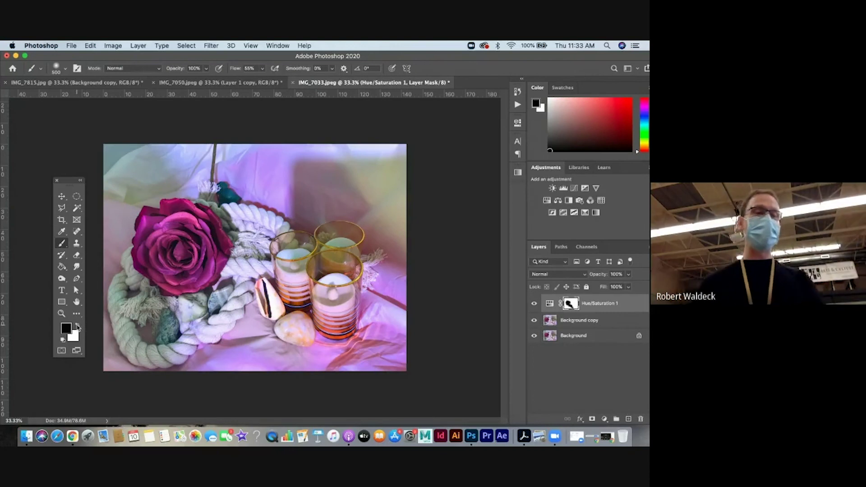
Step: Paint white on the Hue/Saturation mask to restore the saturation over the lower rope and cloth and part of the rose
click(78, 325)
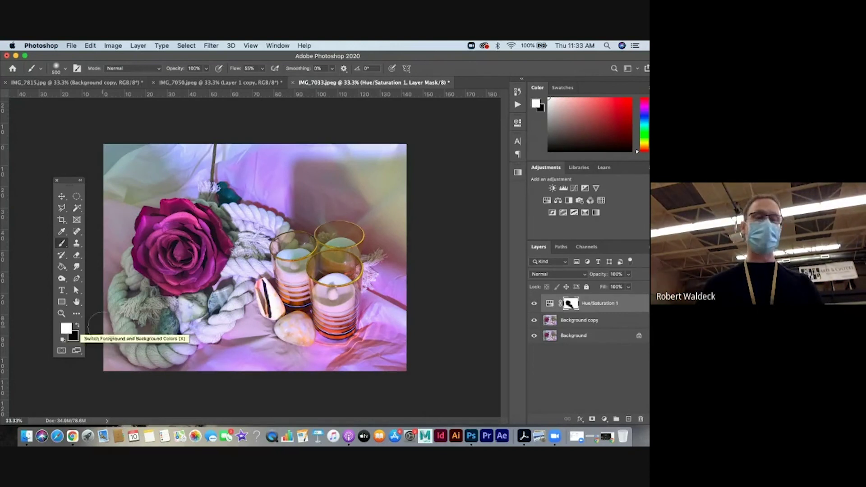
mouse_move(255, 334)
mouse_down()
mouse_move(267, 300)
mouse_move(227, 325)
mouse_up()
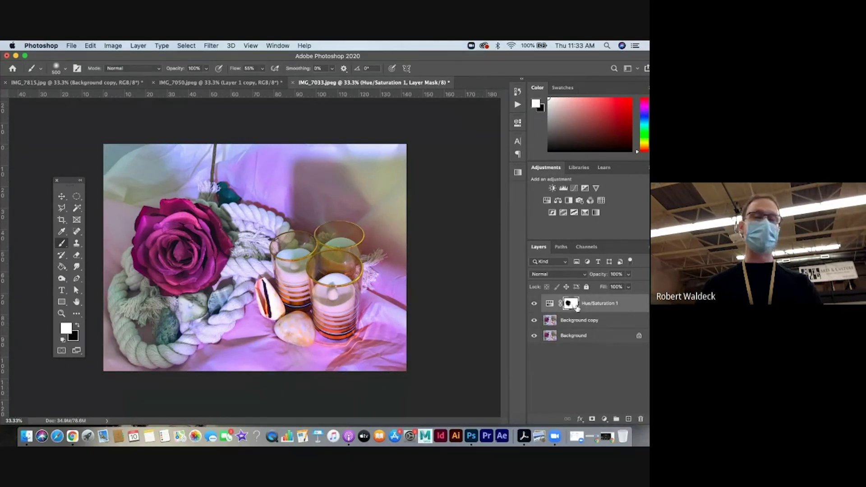
mouse_move(165, 250)
mouse_down()
mouse_move(181, 223)
mouse_move(151, 217)
mouse_move(171, 277)
mouse_move(178, 275)
mouse_up()
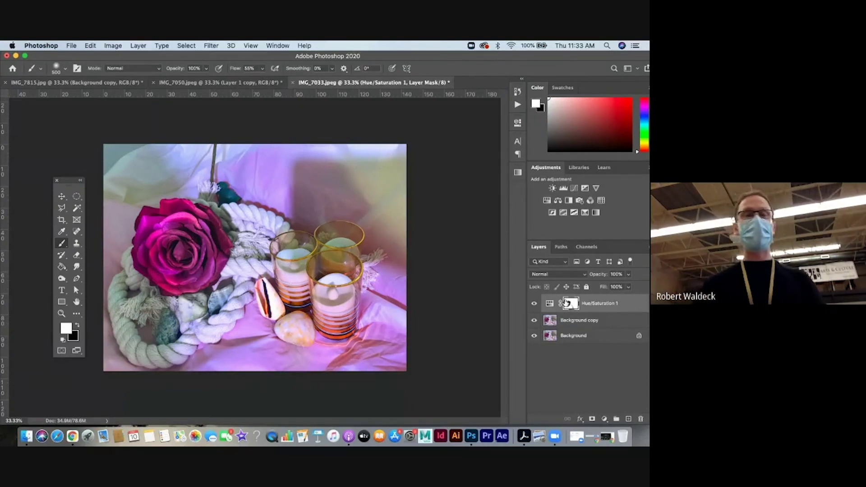
Step: Paint black on the mask over the rose at 43% brush opacity, and switch the foreground colour back to white
click(77, 325)
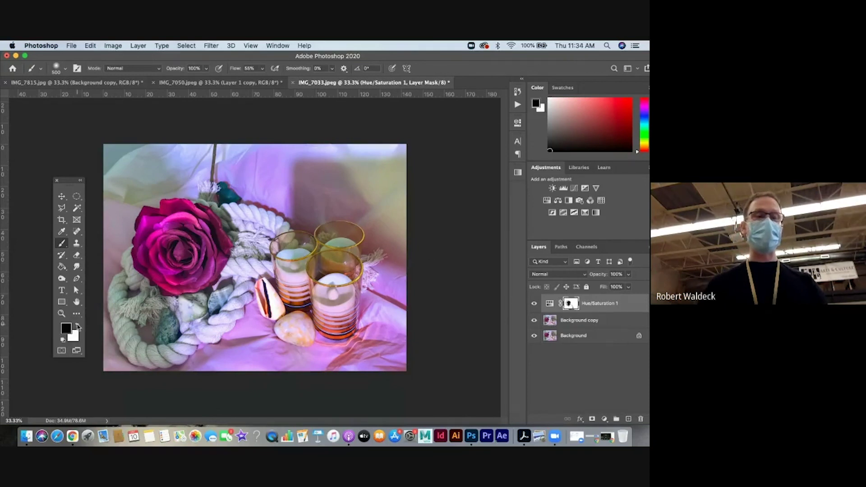
click(205, 69)
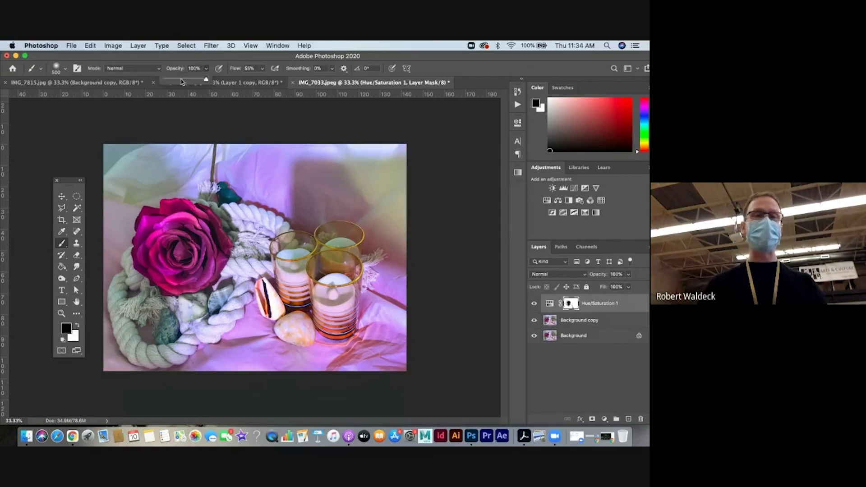
click(172, 257)
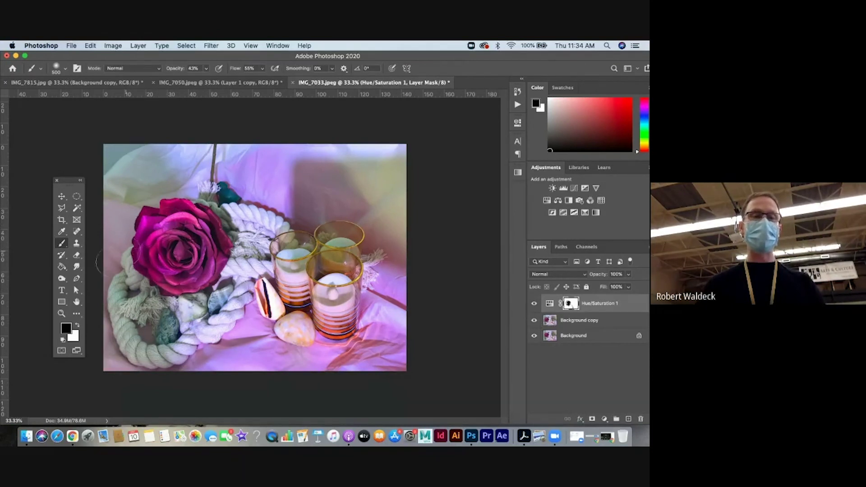
click(77, 327)
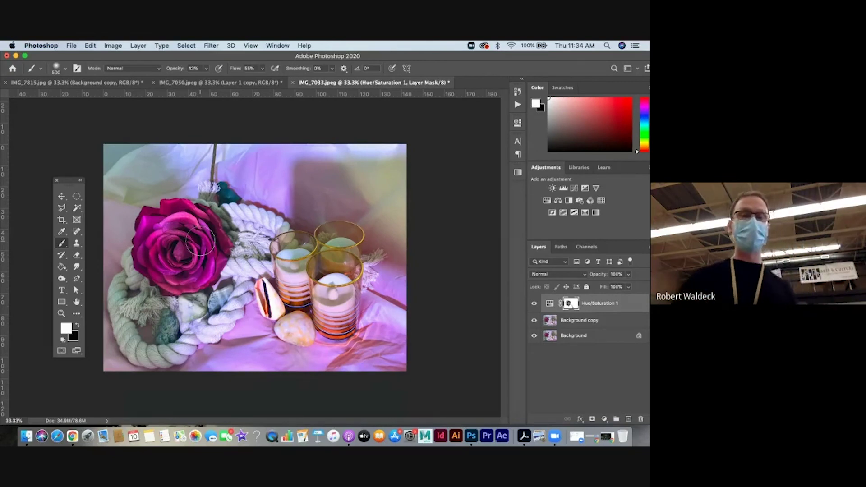
Step: Compare the image with and without the masked Hue/Saturation 1 layer, leaving the layer visible
click(534, 304)
click(533, 304)
click(533, 304)
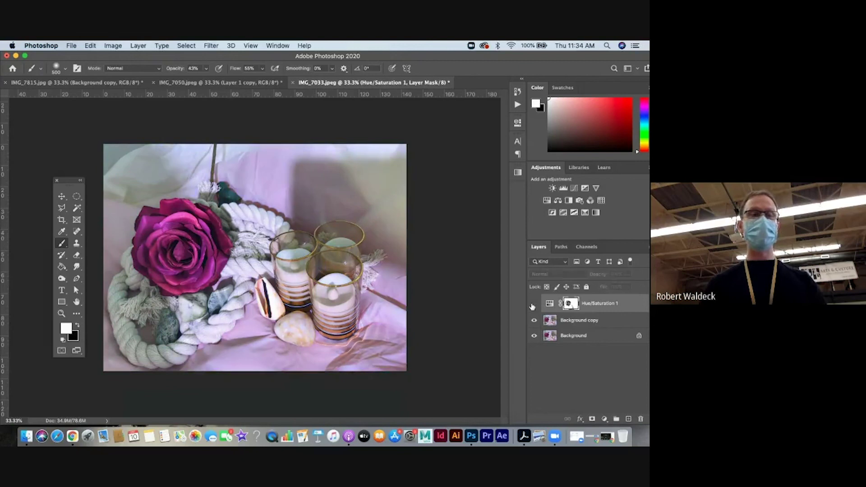
click(533, 304)
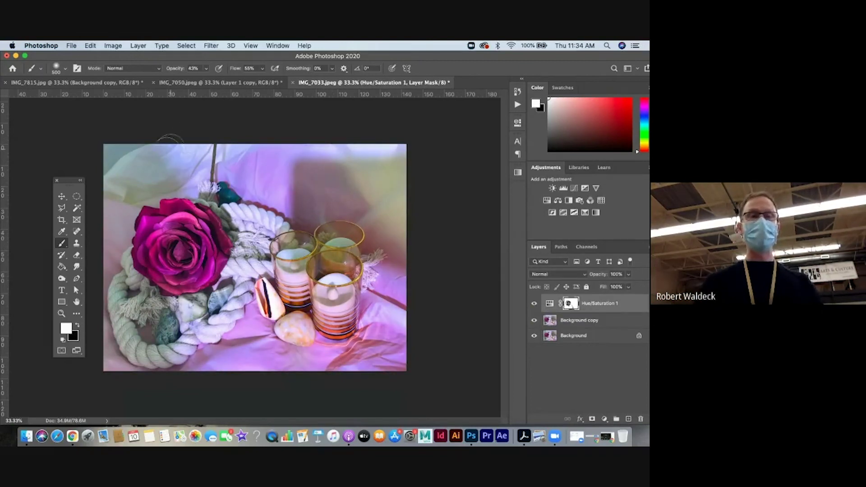
Step: Review IMG_7815.jpg with the Spot Healing Brush selected, and switch to the IMG_7050.jpeg document
click(85, 84)
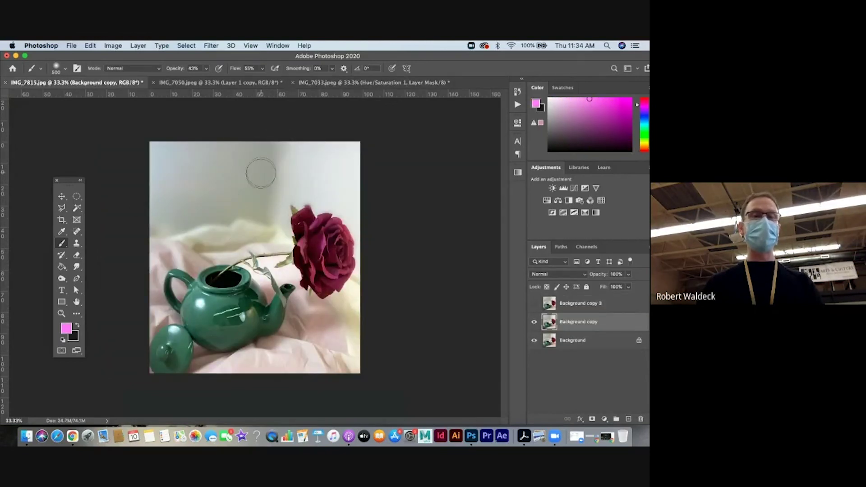
mouse_move(77, 230)
mouse_down()
mouse_move(101, 248)
mouse_move(101, 228)
mouse_up()
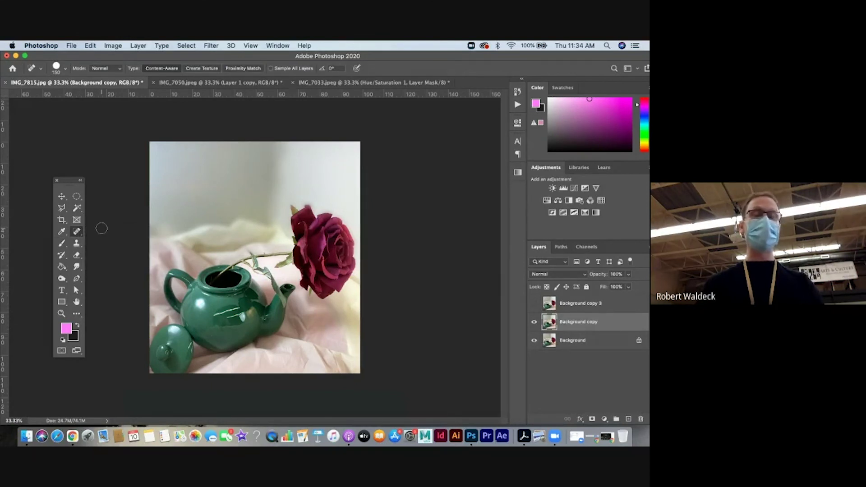
click(192, 85)
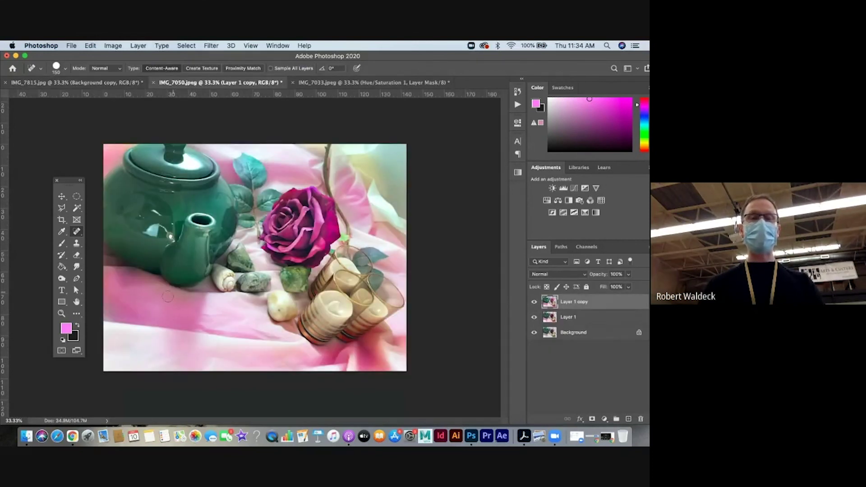